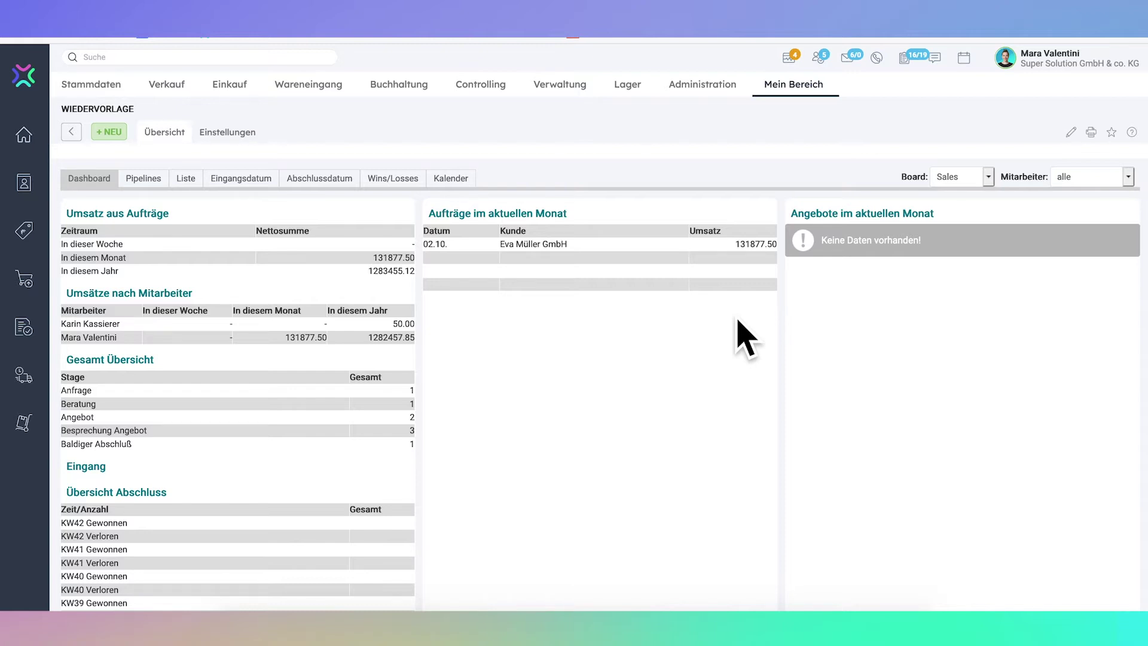
- Switch the follow-ups to the Pipelines view, check the available boards and keep Sales as the board
{"action": "left_click", "coordinate": [160, 190]}
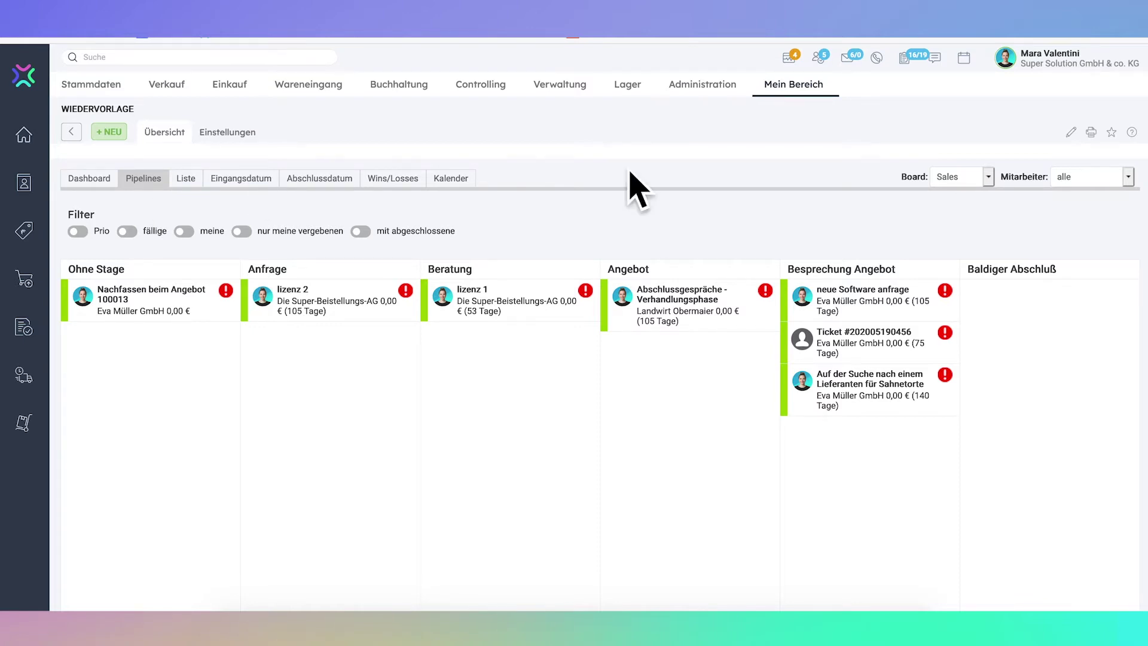
{"action": "double_click", "coordinate": [921, 192]}
{"action": "left_click", "coordinate": [982, 187]}
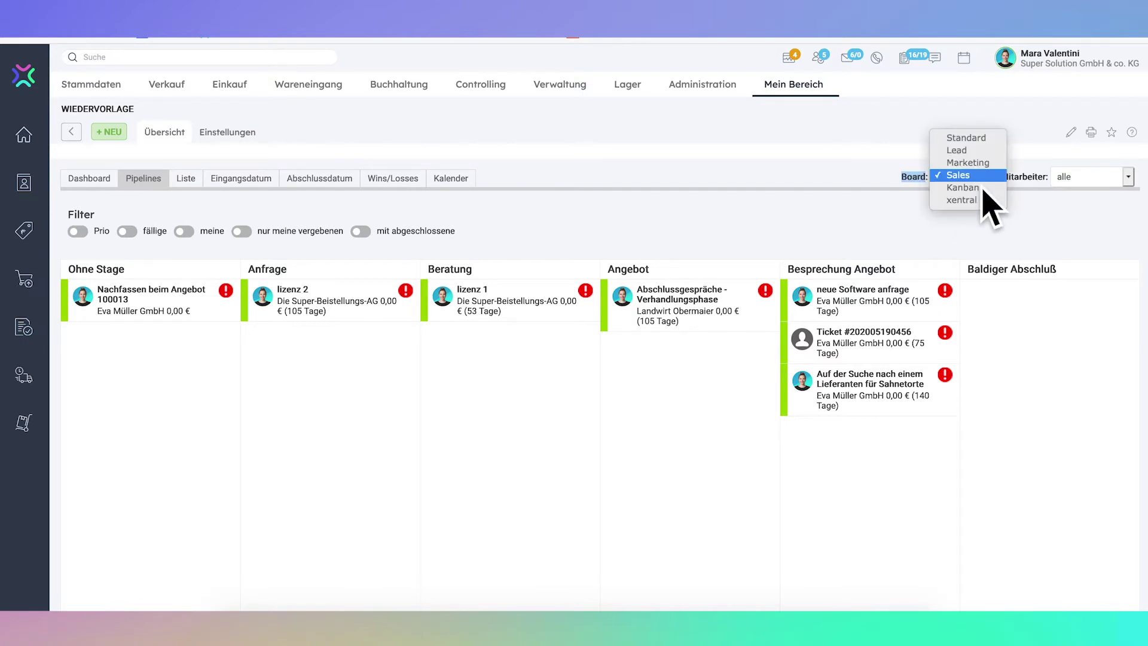
{"action": "left_click", "coordinate": [968, 180]}
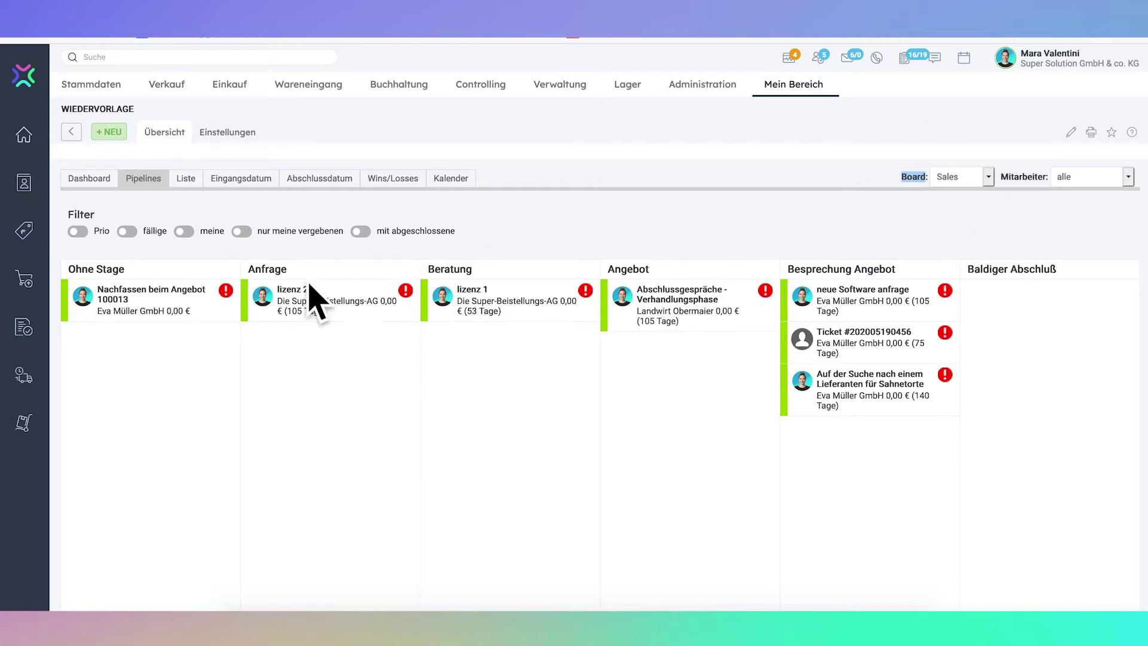
- Open the "lizenz 2" follow-up from the Anfrage stage and examine its customer and contact person fields
{"action": "mouse_move", "coordinate": [371, 328]}
{"action": "left_click", "coordinate": [326, 308]}
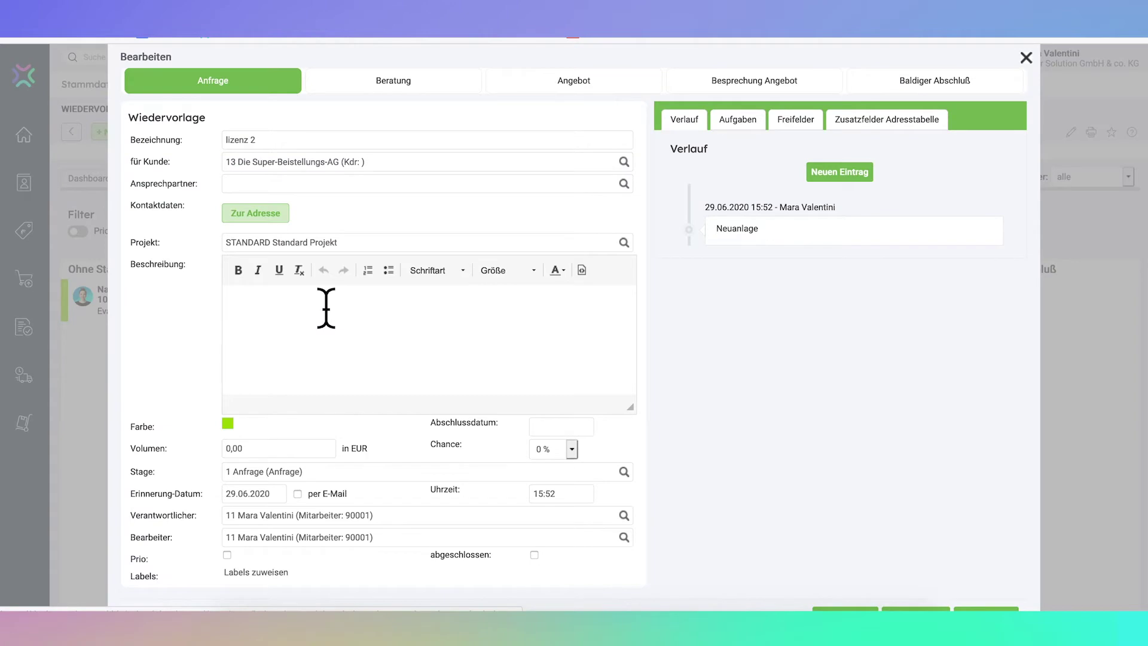
{"action": "double_click", "coordinate": [156, 162]}
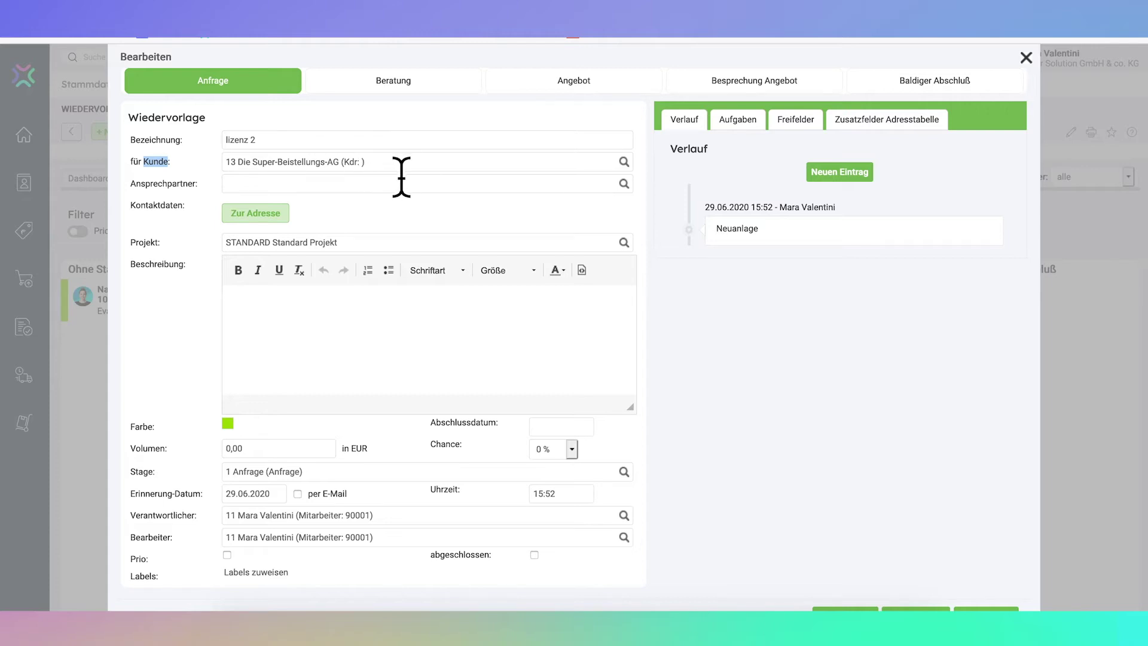
{"action": "left_click", "coordinate": [280, 200]}
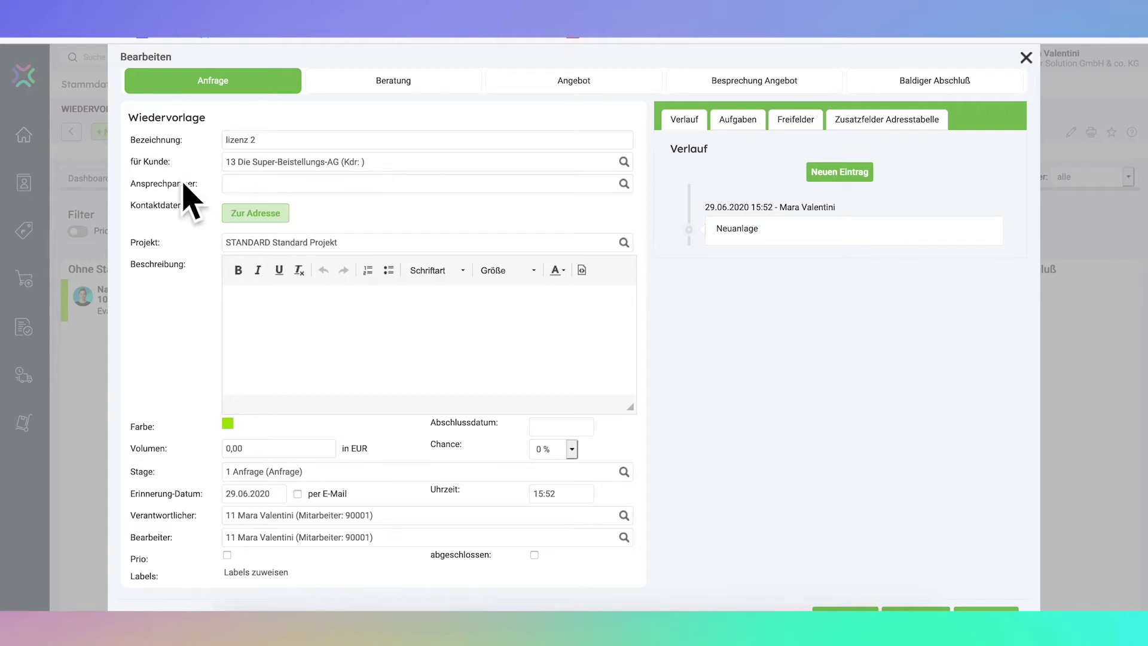
{"action": "left_click", "coordinate": [232, 186]}
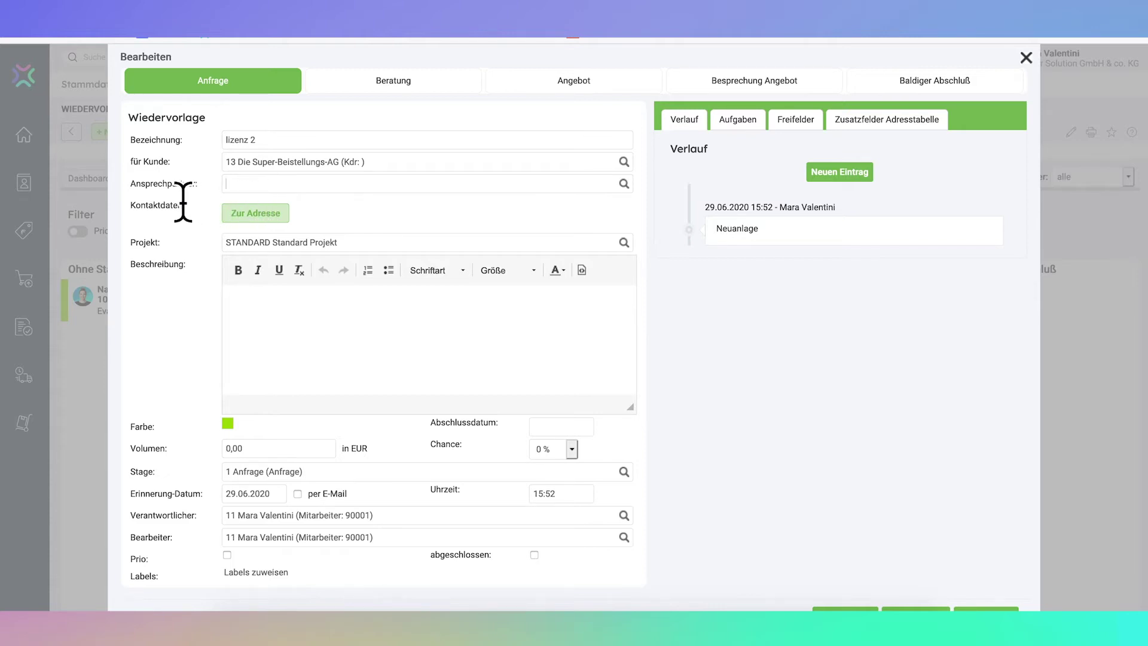
{"action": "double_click", "coordinate": [183, 185]}
{"action": "left_click", "coordinate": [254, 189]}
- Start a bulleted list in the description of the "lizenz 2" follow-up
{"action": "left_click", "coordinate": [438, 326]}
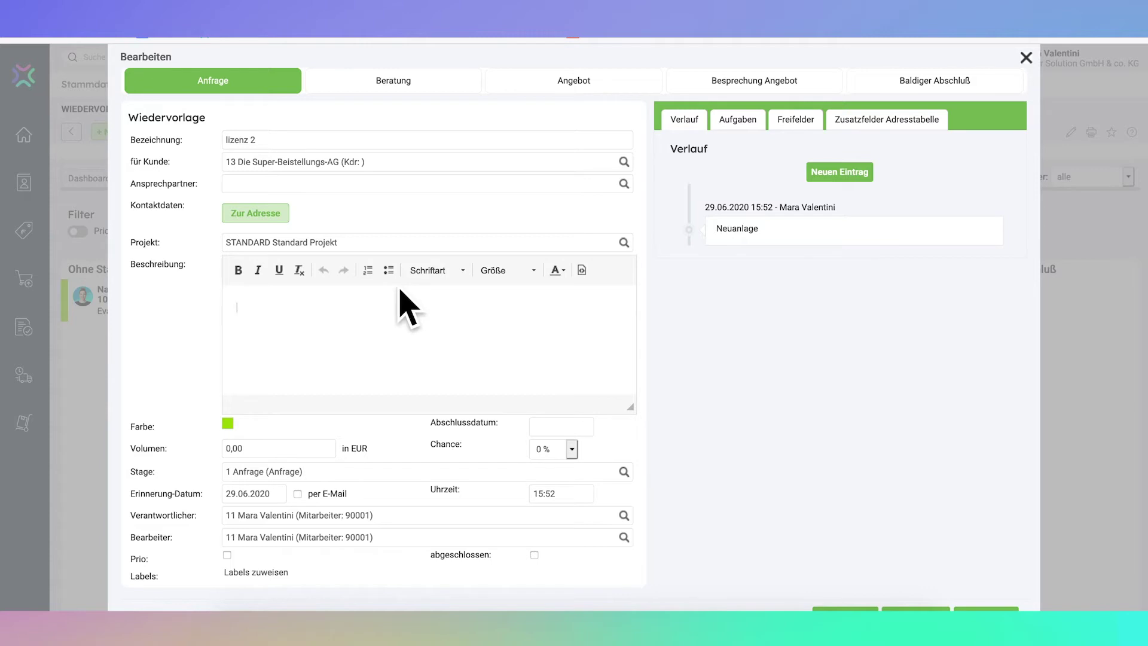
{"action": "left_click", "coordinate": [389, 270]}
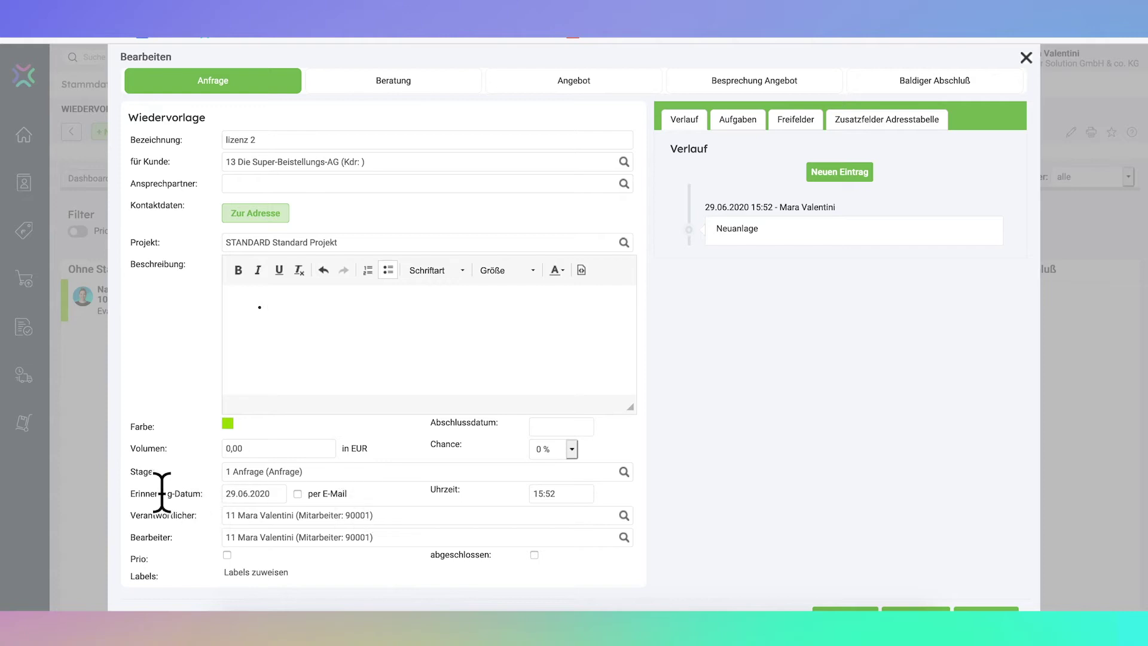
- Examine the stage, reminder date, responsible person and editor fields of the "lizenz 2" follow-up
{"action": "double_click", "coordinate": [146, 472]}
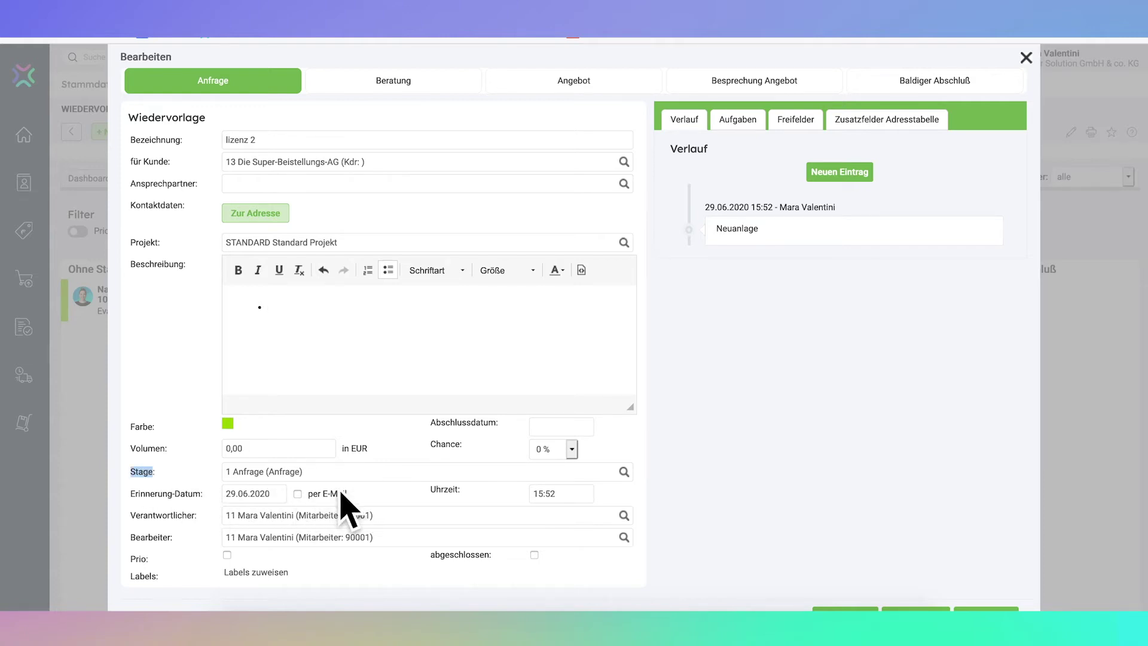
{"action": "left_click_drag", "start_coordinate": [162, 495], "coordinate": [206, 511]}
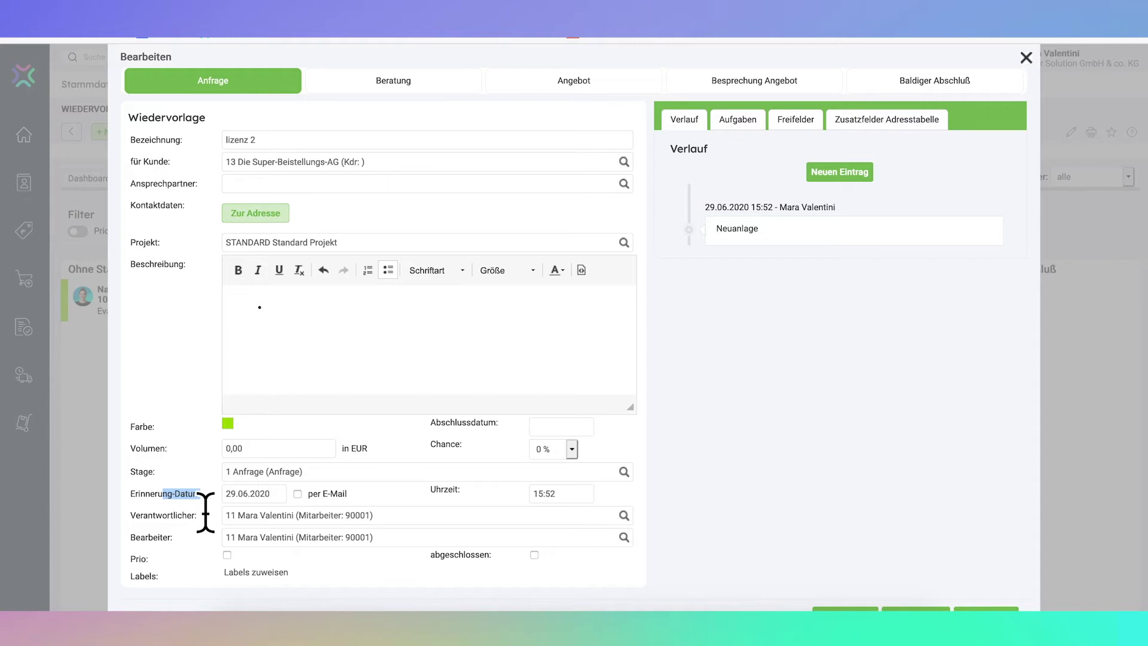
{"action": "double_click", "coordinate": [163, 530]}
{"action": "left_click", "coordinate": [162, 553]}
{"action": "double_click", "coordinate": [156, 537]}
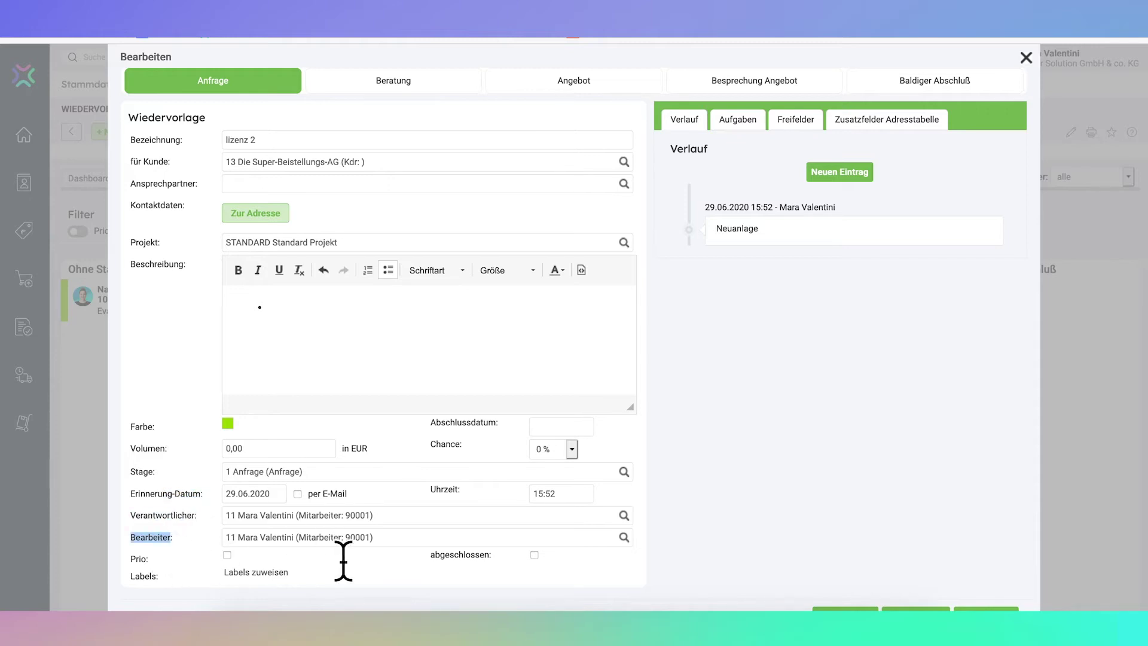
{"action": "left_click_drag", "start_coordinate": [383, 518], "coordinate": [179, 527]}
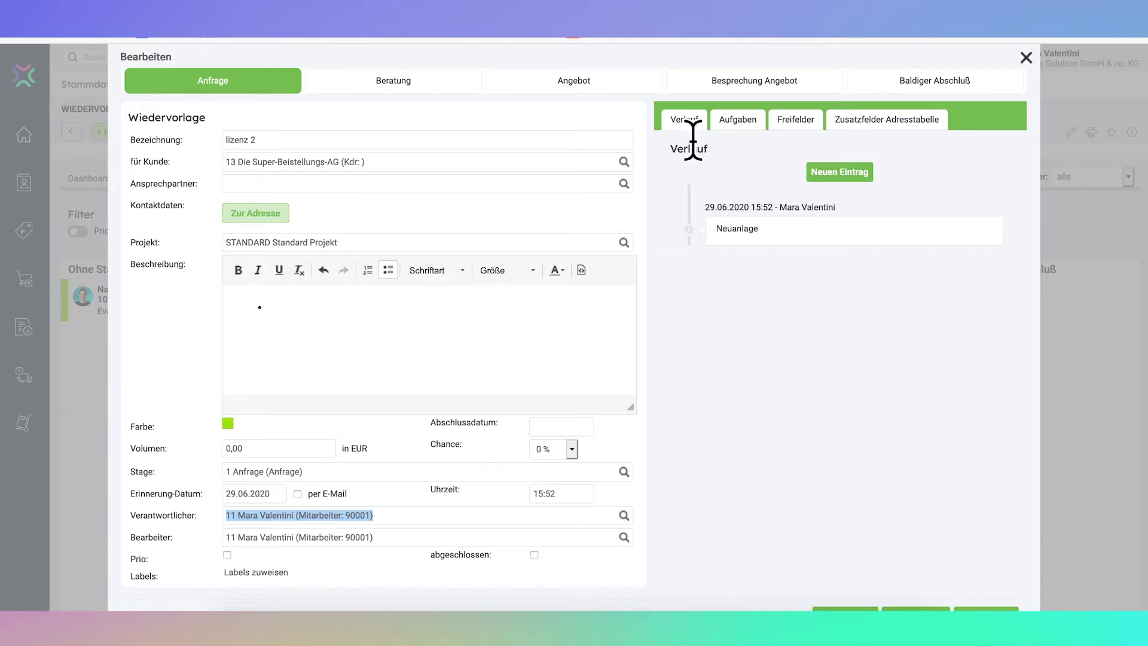
- Add the history entry "angerufen nicht erreicht" to the "lizenz 2" follow-up and save the entry
{"action": "left_click", "coordinate": [836, 175]}
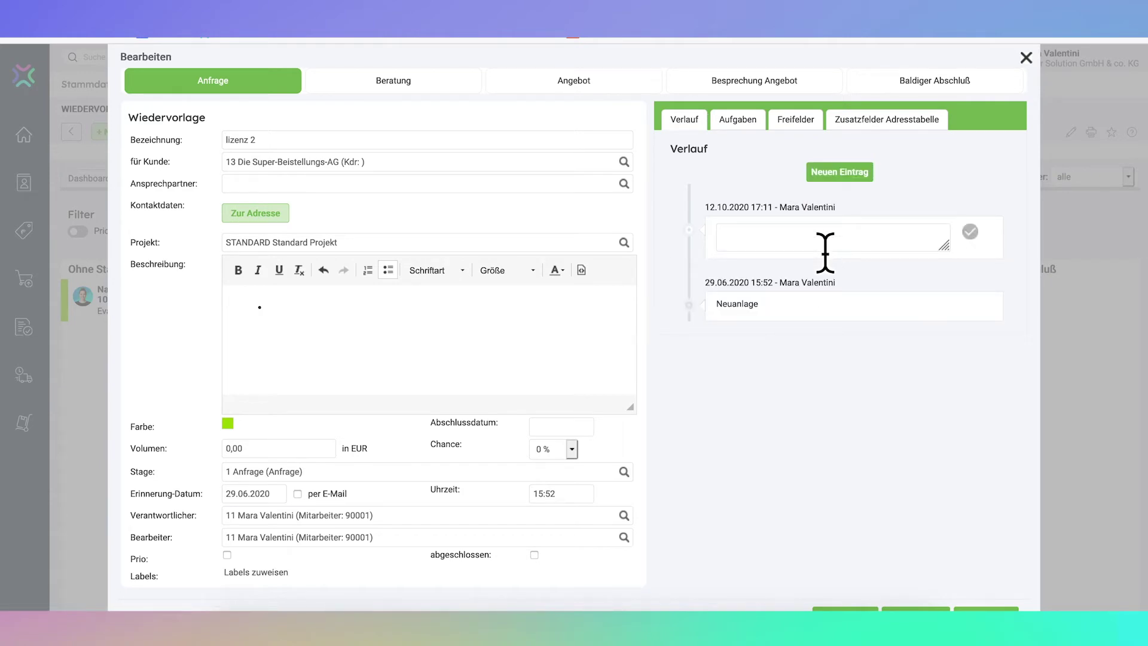
{"action": "type", "text": "angerufen nicht erreicht"}
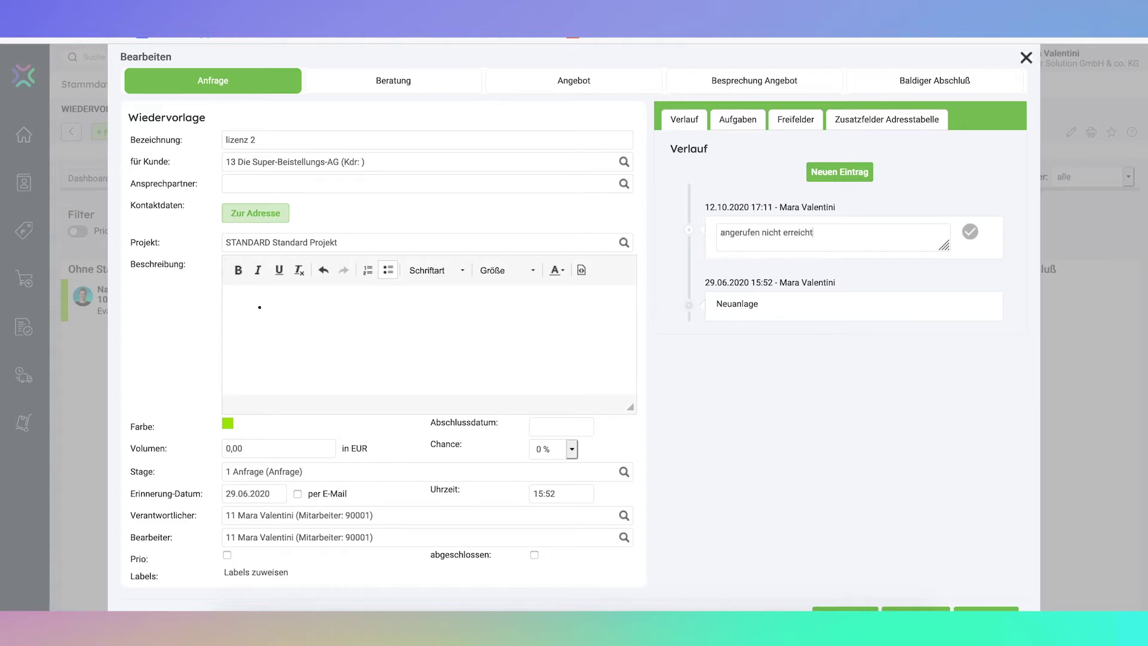
{"action": "left_click", "coordinate": [970, 232]}
- Add a second history entry, "terminvereinbarung für beratungsgespräch", to the follow-up and save the entry
{"action": "left_click", "coordinate": [859, 179]}
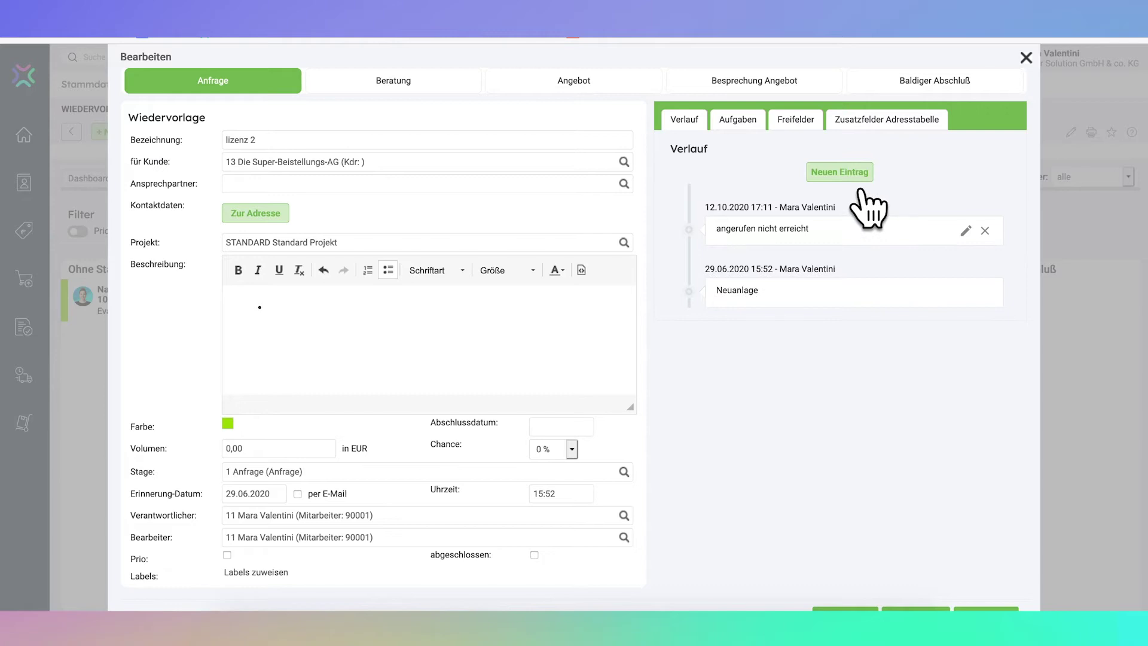
{"action": "type", "text": "terminv"}
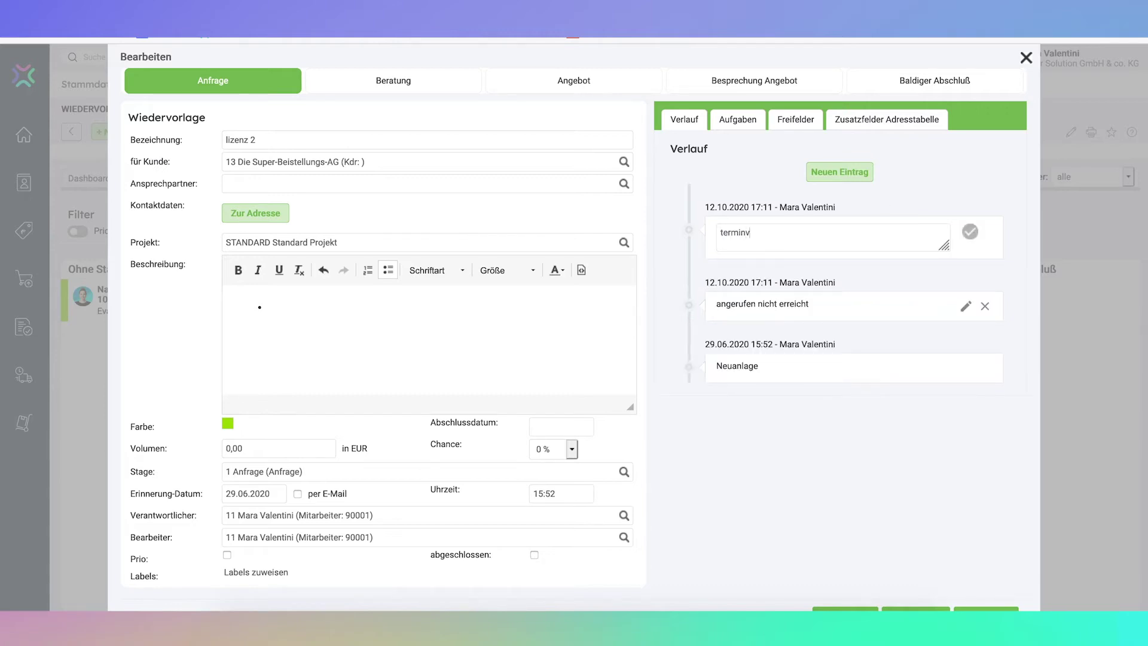
{"action": "type", "text": "erieinbarung für beratungsgespräch"}
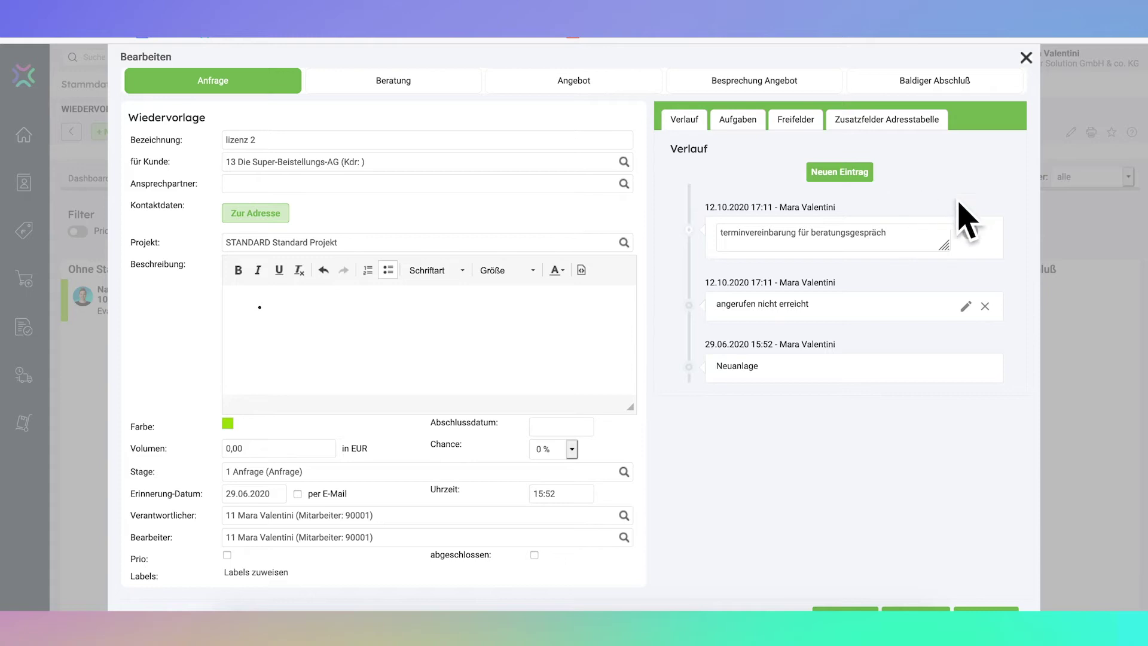
{"action": "left_click", "coordinate": [969, 233]}
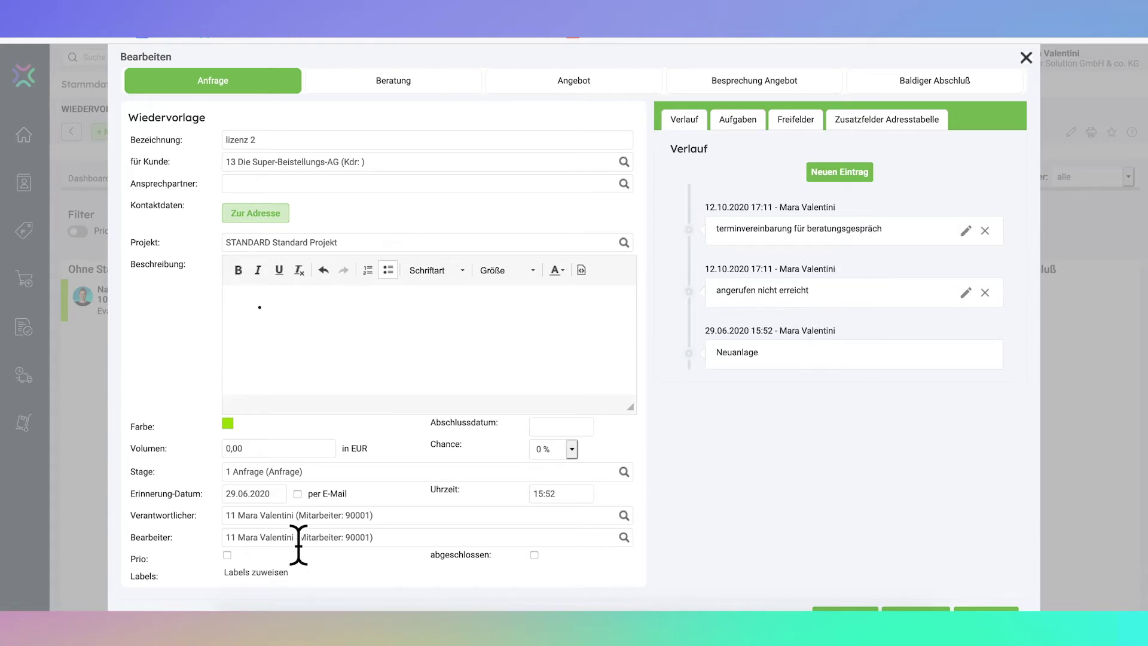
- Review the follow-up's responsible person, tasks, free fields and additional address table fields
{"action": "left_click_drag", "start_coordinate": [227, 518], "coordinate": [373, 518]}
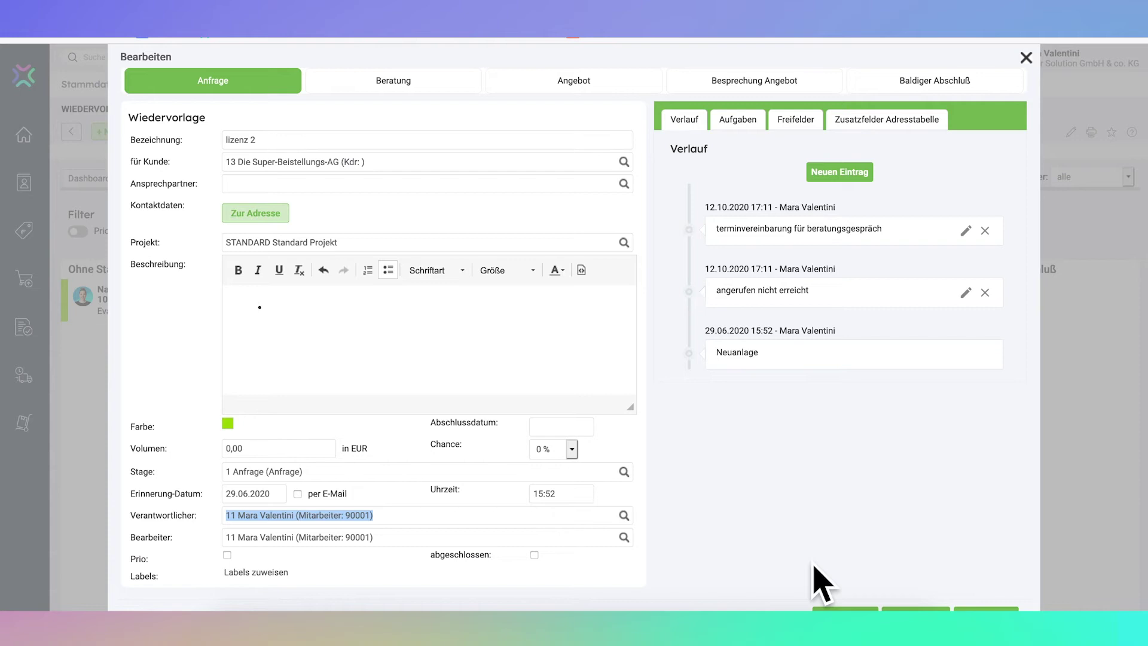
{"action": "left_click", "coordinate": [741, 123]}
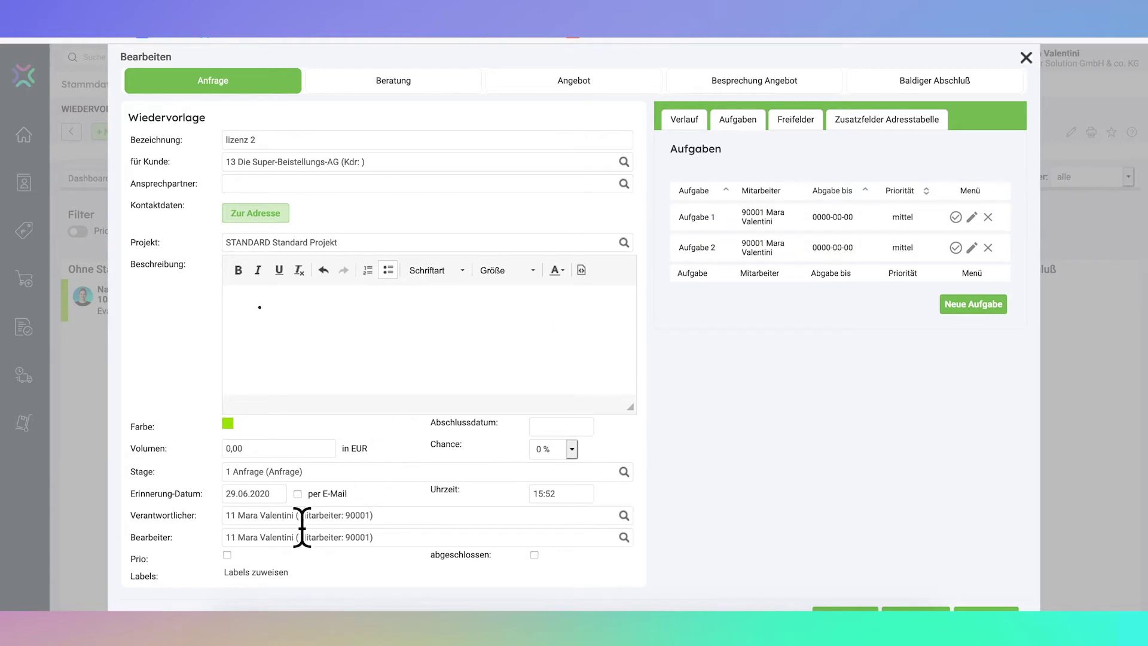
{"action": "left_click_drag", "start_coordinate": [392, 519], "coordinate": [196, 519]}
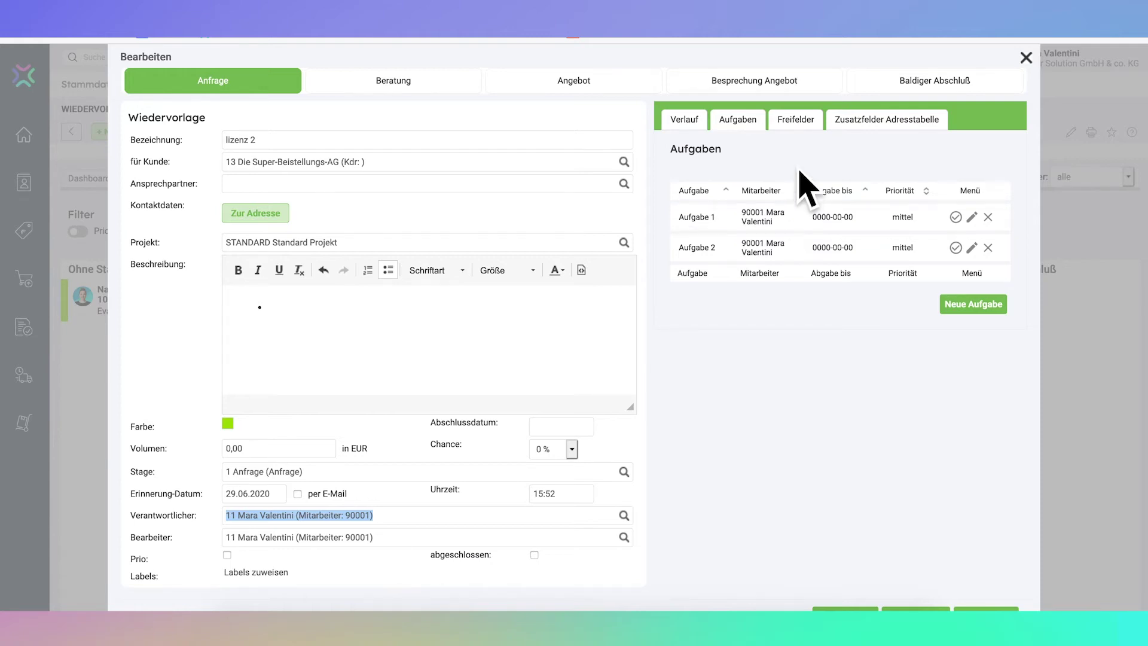
{"action": "left_click", "coordinate": [813, 139]}
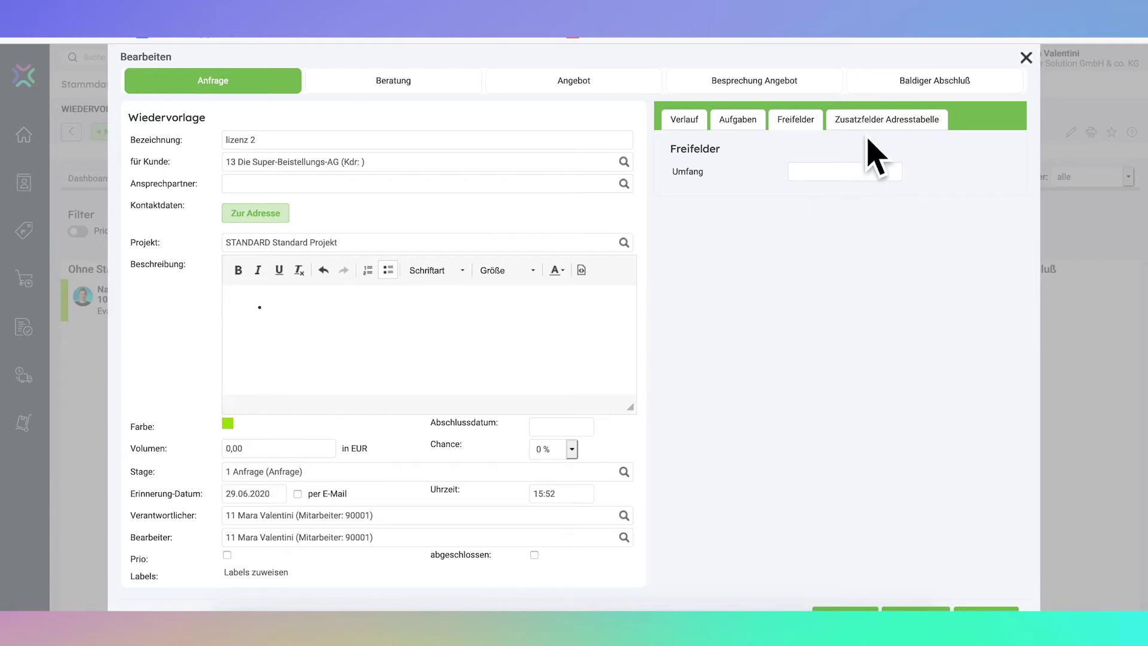
{"action": "left_click", "coordinate": [890, 123]}
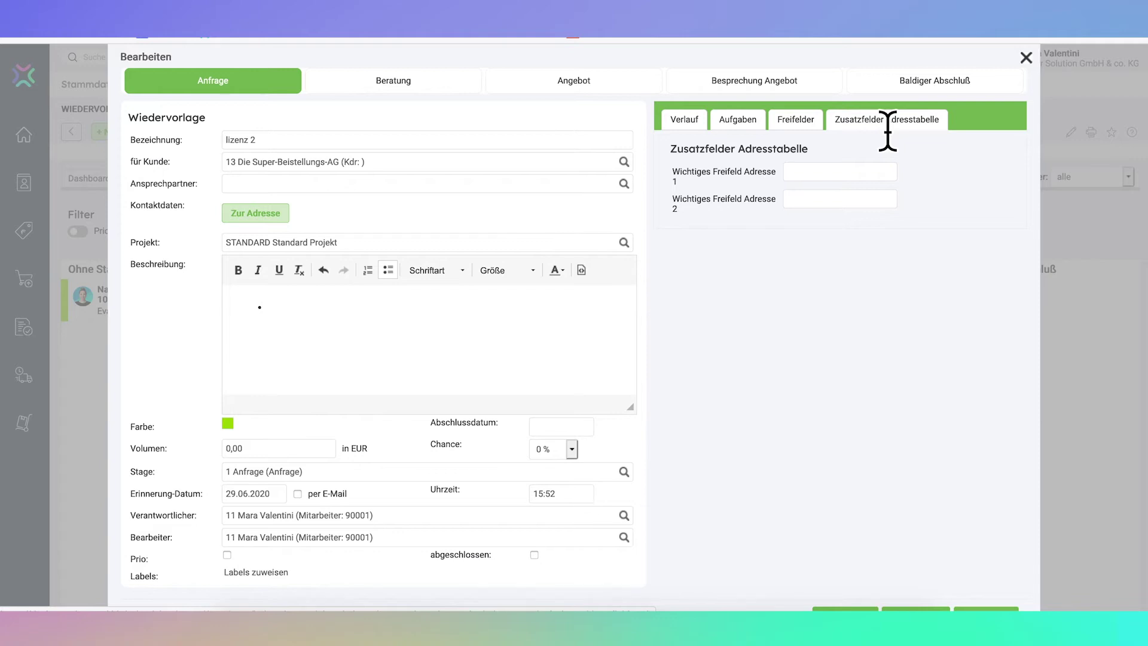
- Advance the "lizenz 2" follow-up through Angebot to the Besprechung Angebot stage and save it
{"action": "scroll", "coordinate": [927, 314], "scroll_direction": "down", "scroll_amount": 1}
{"action": "scroll", "coordinate": [927, 314], "scroll_direction": "up", "scroll_amount": 1}
{"action": "left_click", "coordinate": [574, 91]}
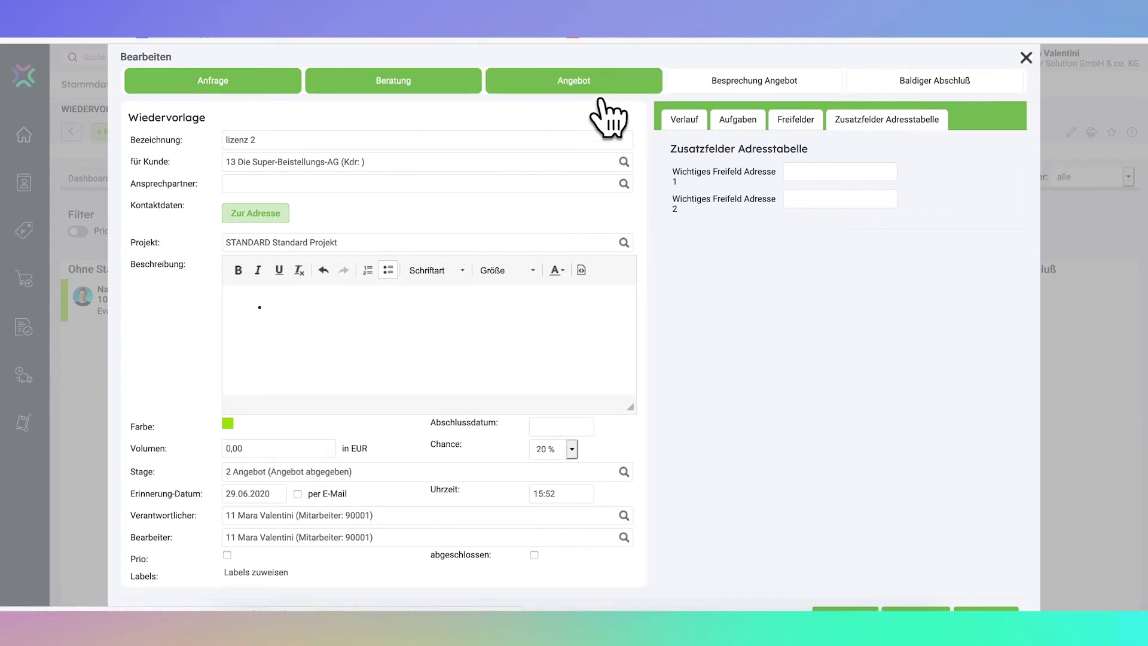
{"action": "left_click", "coordinate": [775, 89]}
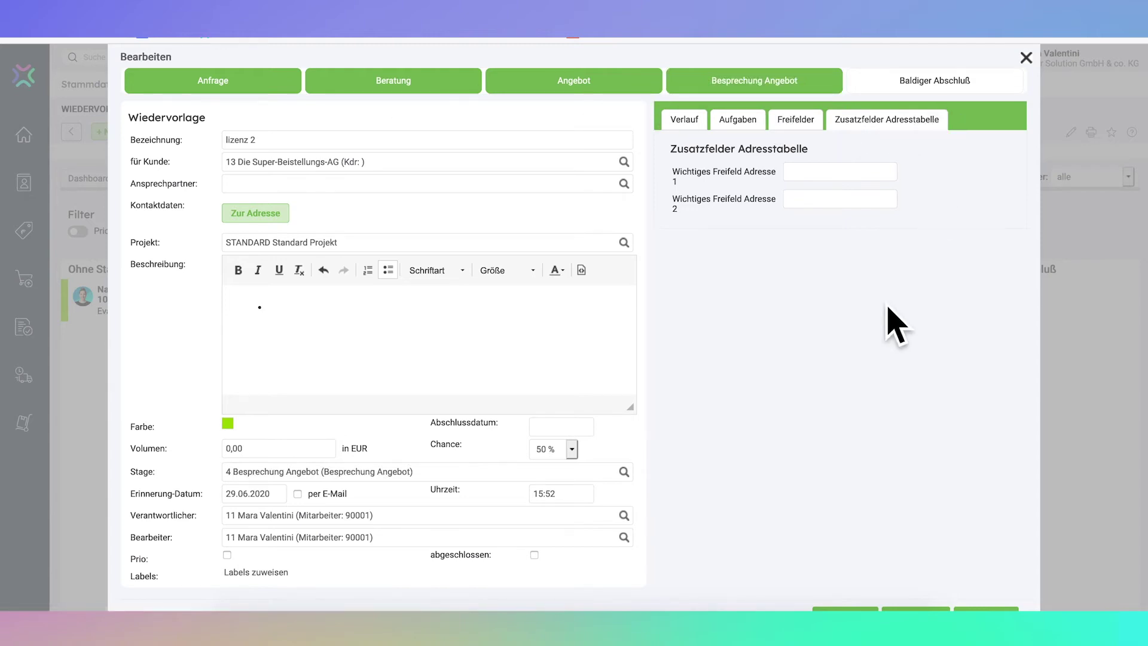
{"action": "scroll", "coordinate": [895, 323], "scroll_direction": "down", "scroll_amount": 1}
{"action": "left_click", "coordinate": [994, 571]}
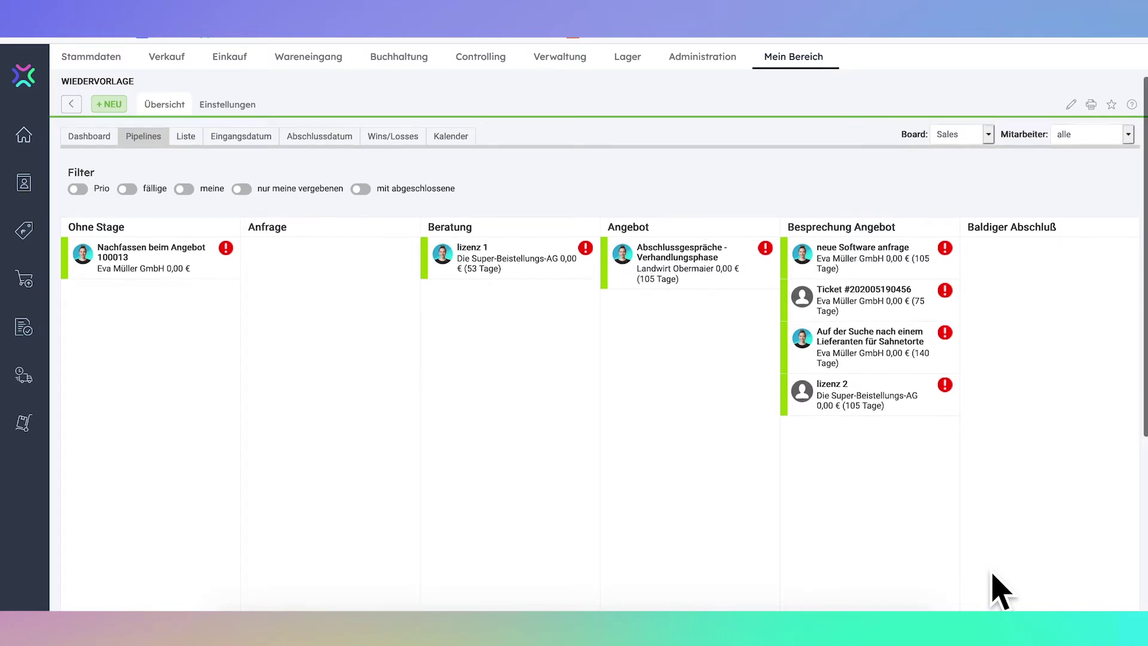
- Filter the Sales pipeline by a single employee, and reset the employee filter to "alle"
{"action": "scroll", "coordinate": [981, 568], "scroll_direction": "up", "scroll_amount": 1}
{"action": "double_click", "coordinate": [1025, 178]}
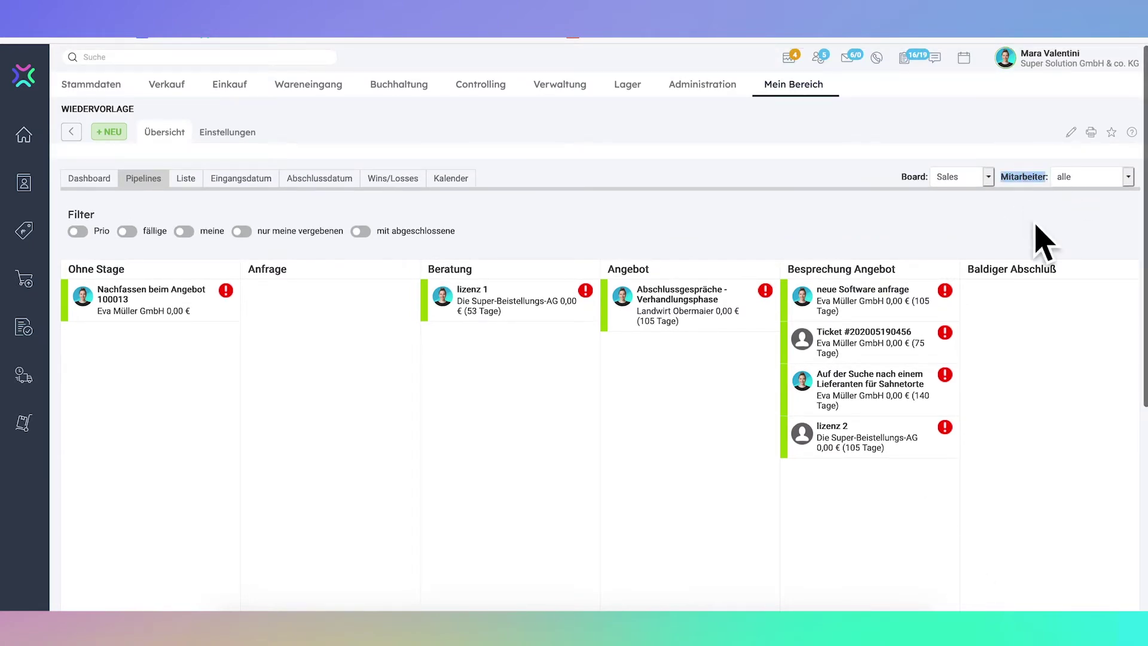
{"action": "left_click", "coordinate": [1088, 178]}
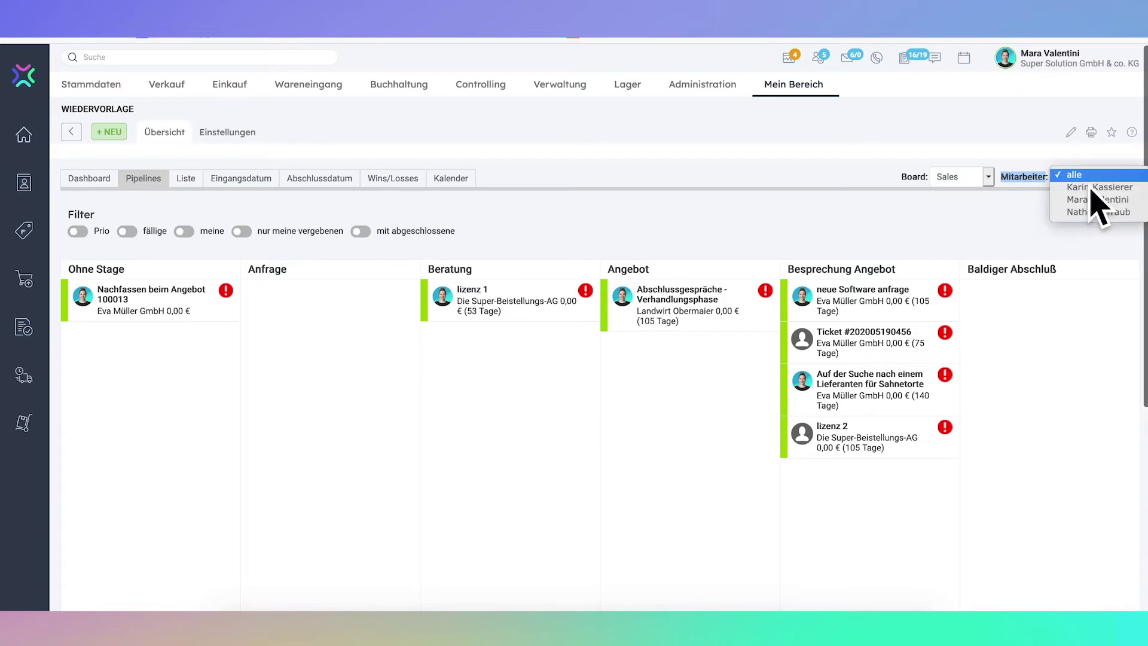
{"action": "left_click", "coordinate": [1135, 201]}
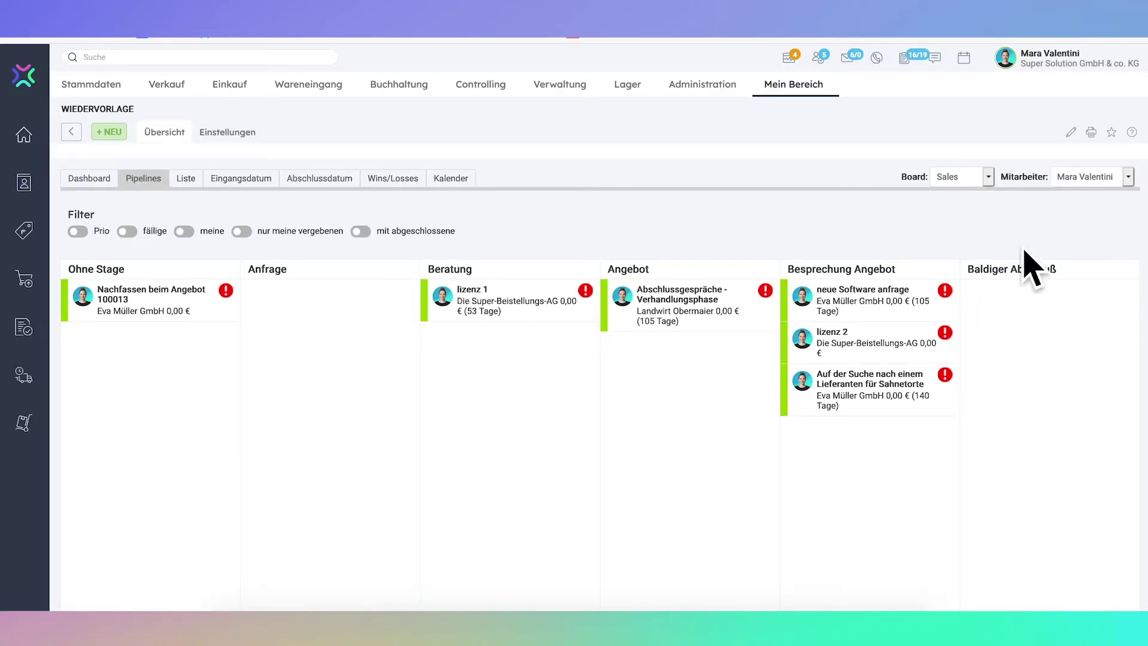
{"action": "double_click", "coordinate": [1035, 179]}
{"action": "left_click", "coordinate": [1088, 180]}
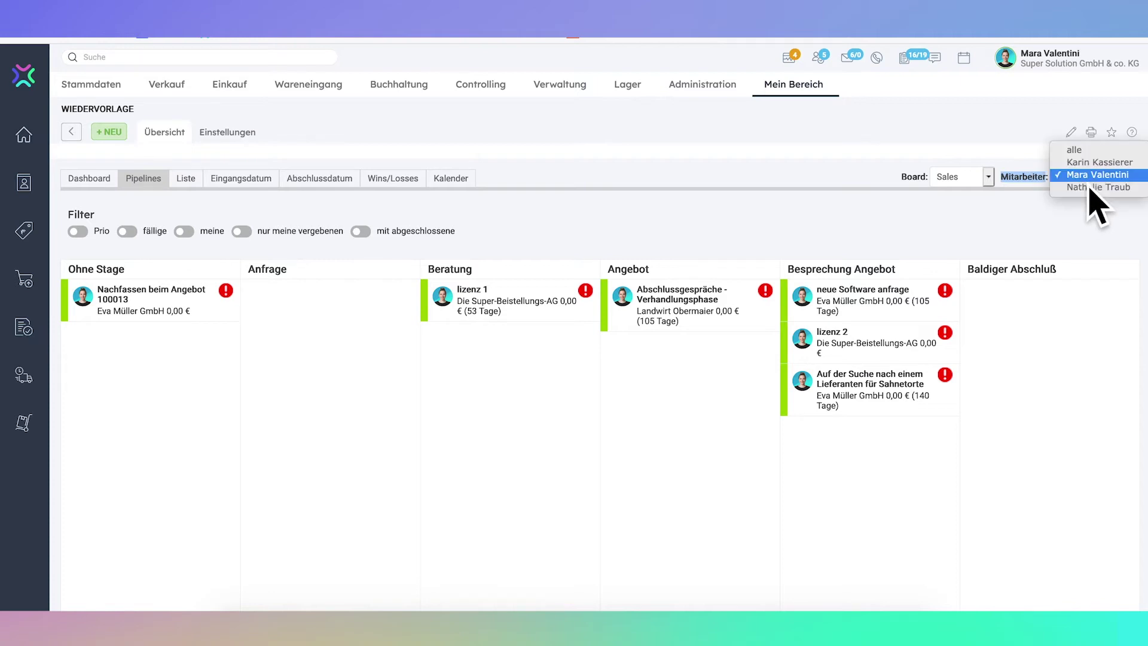
{"action": "left_click", "coordinate": [1092, 153]}
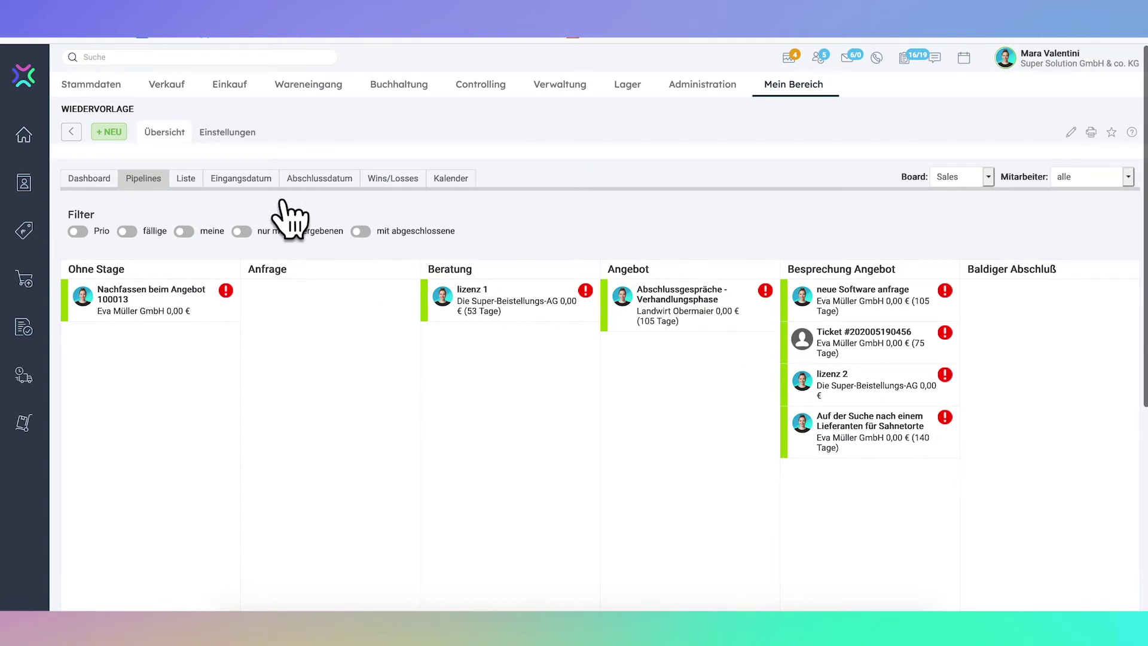
- In the list view, reschedule the "Abschlussgespräche - Verhandlungsphase" follow-up by setting its reminder date to 12.10.2020, and save it
{"action": "left_click", "coordinate": [194, 184]}
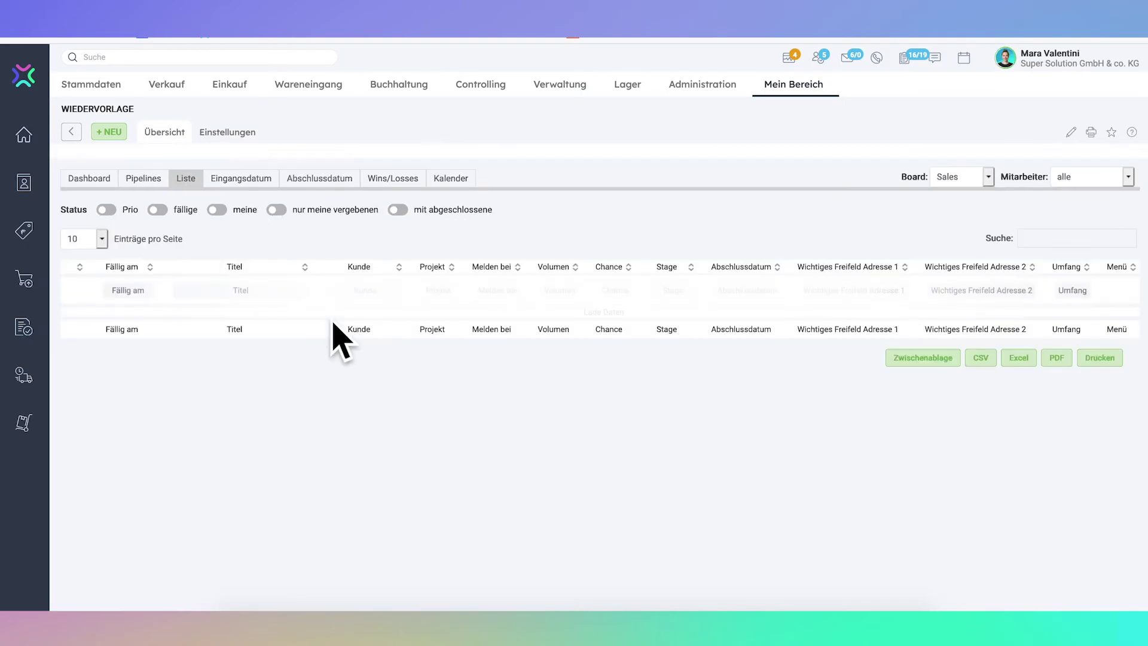
{"action": "left_click", "coordinate": [1051, 360]}
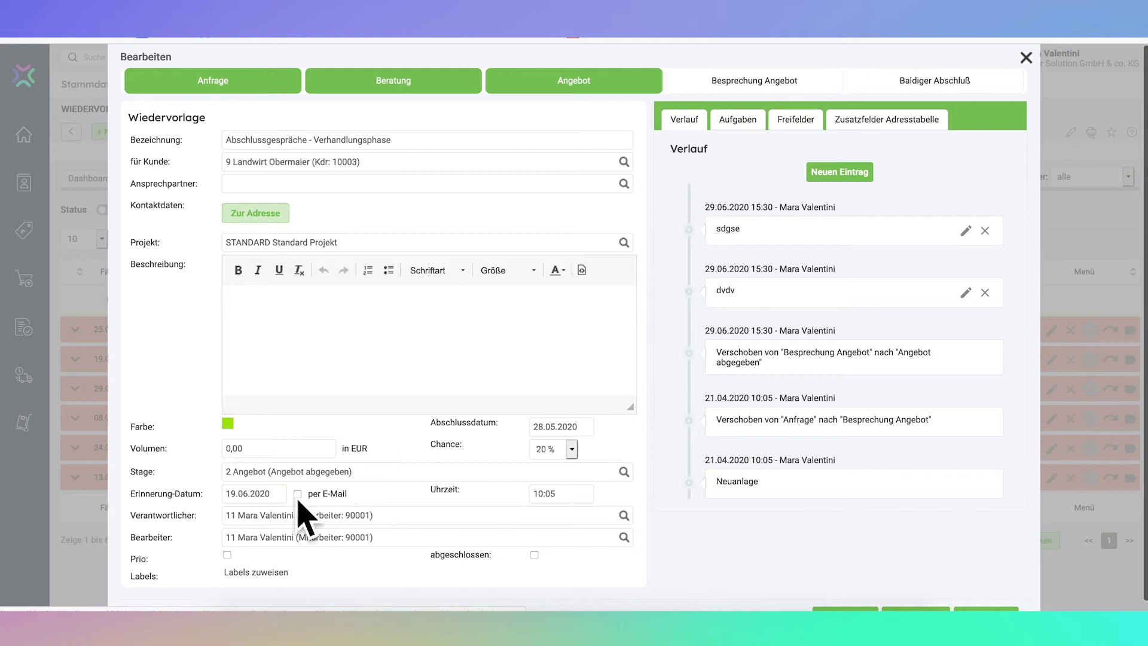
{"action": "left_click", "coordinate": [255, 494]}
{"action": "left_click", "coordinate": [337, 514]}
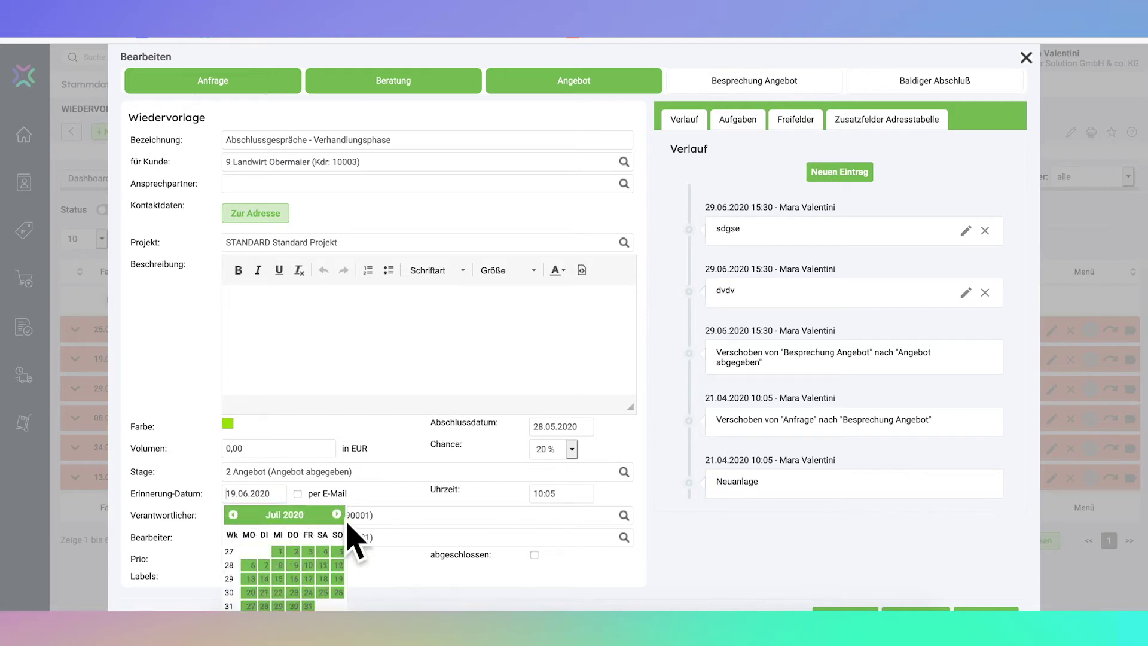
{"action": "left_click", "coordinate": [337, 514]}
{"action": "left_click", "coordinate": [336, 514]}
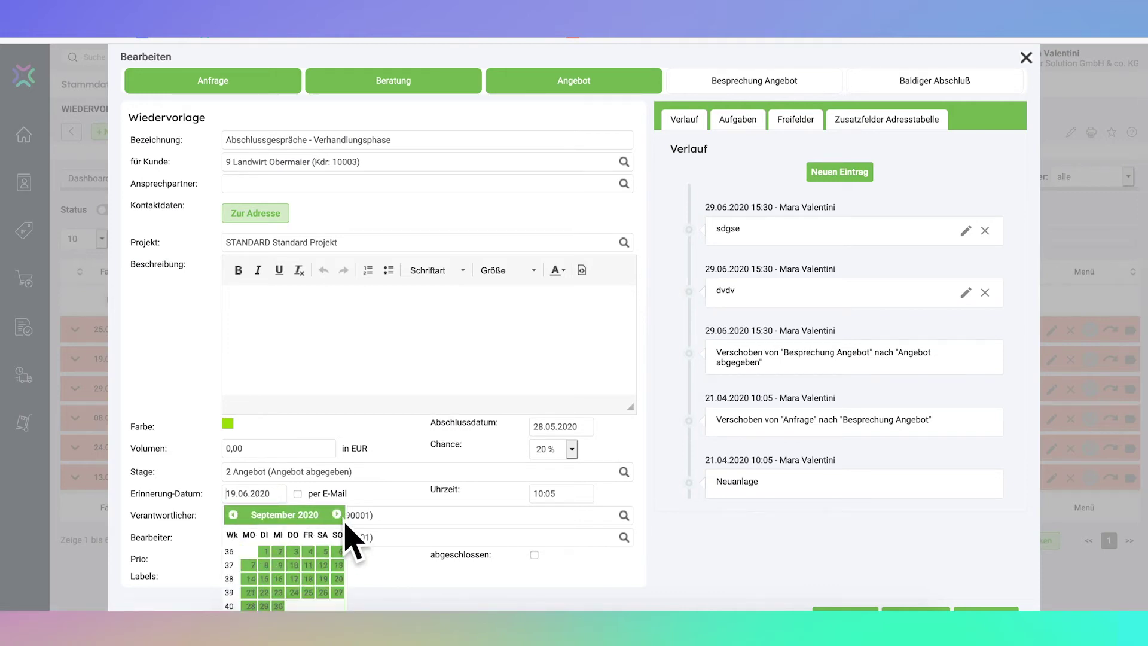
{"action": "left_click", "coordinate": [337, 515]}
{"action": "left_click", "coordinate": [251, 578]}
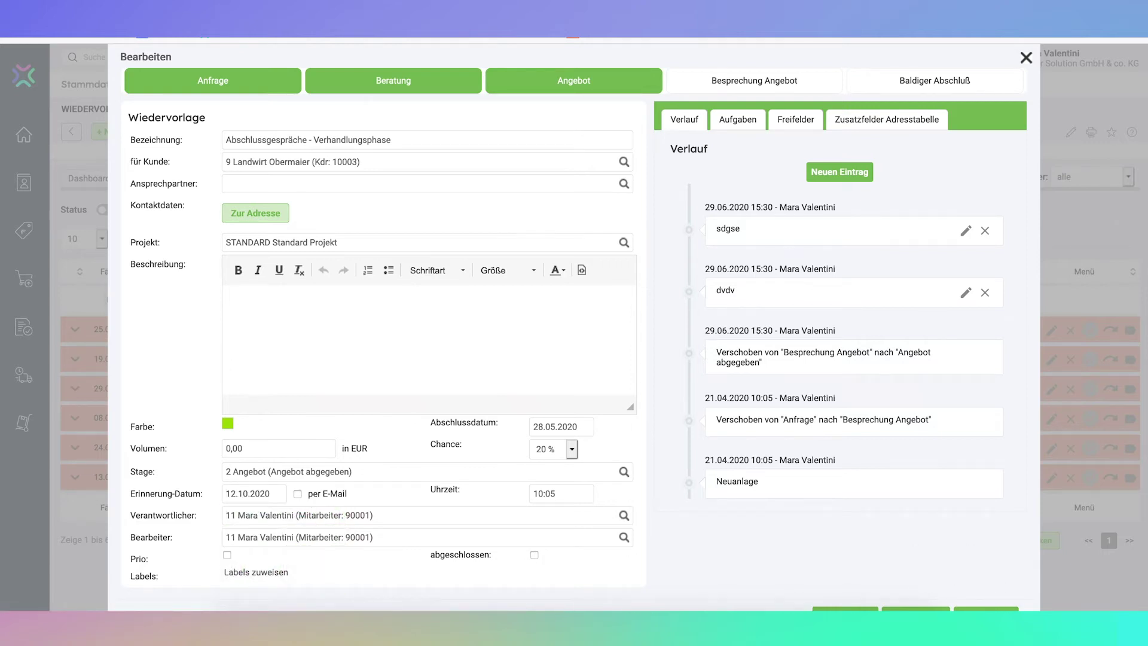
{"action": "left_click", "coordinate": [993, 609]}
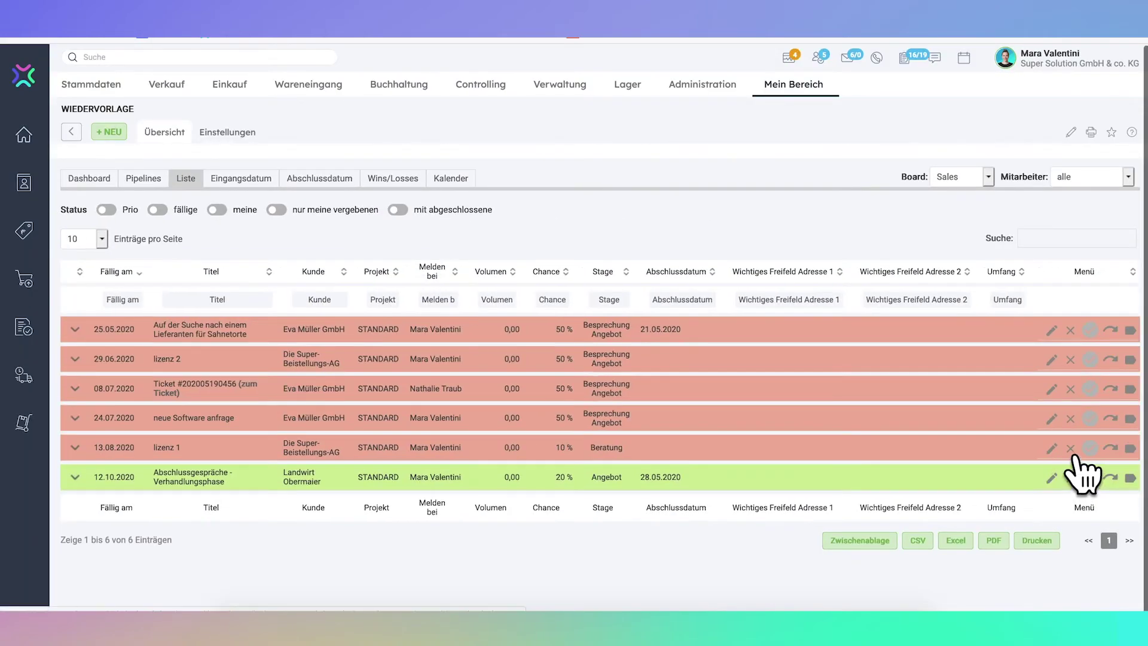
- Set the reminder date of the "lizenz 1" follow-up to 15.10.2020 and save it
{"action": "left_click", "coordinate": [621, 455]}
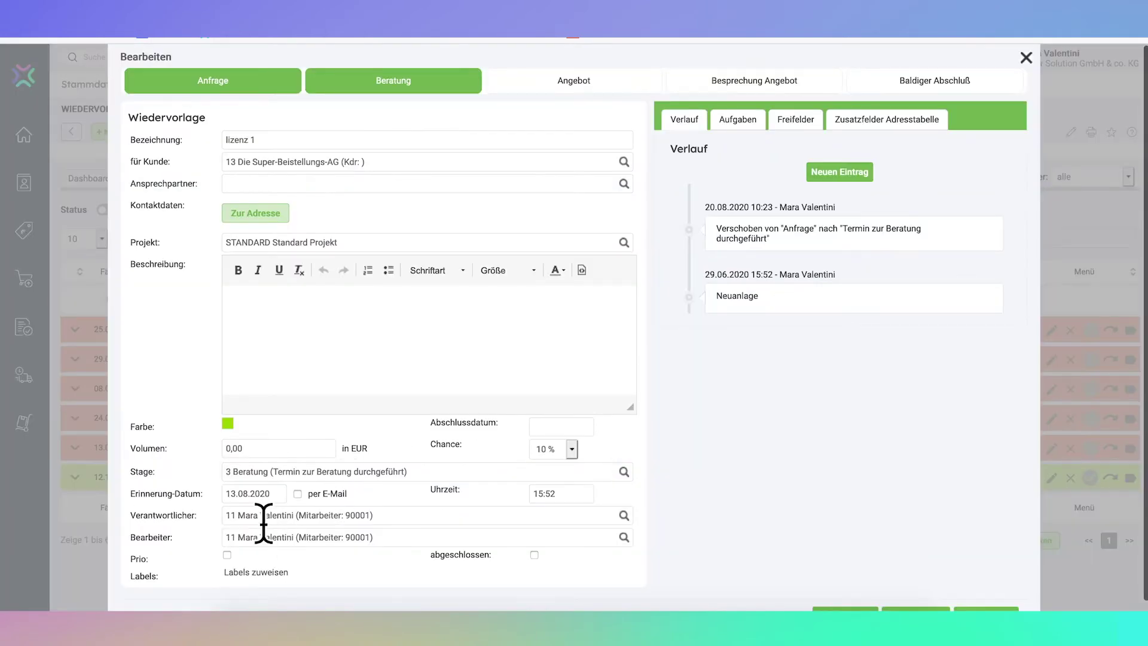
{"action": "left_click", "coordinate": [263, 494]}
{"action": "left_click", "coordinate": [337, 369]}
{"action": "left_click", "coordinate": [337, 369]}
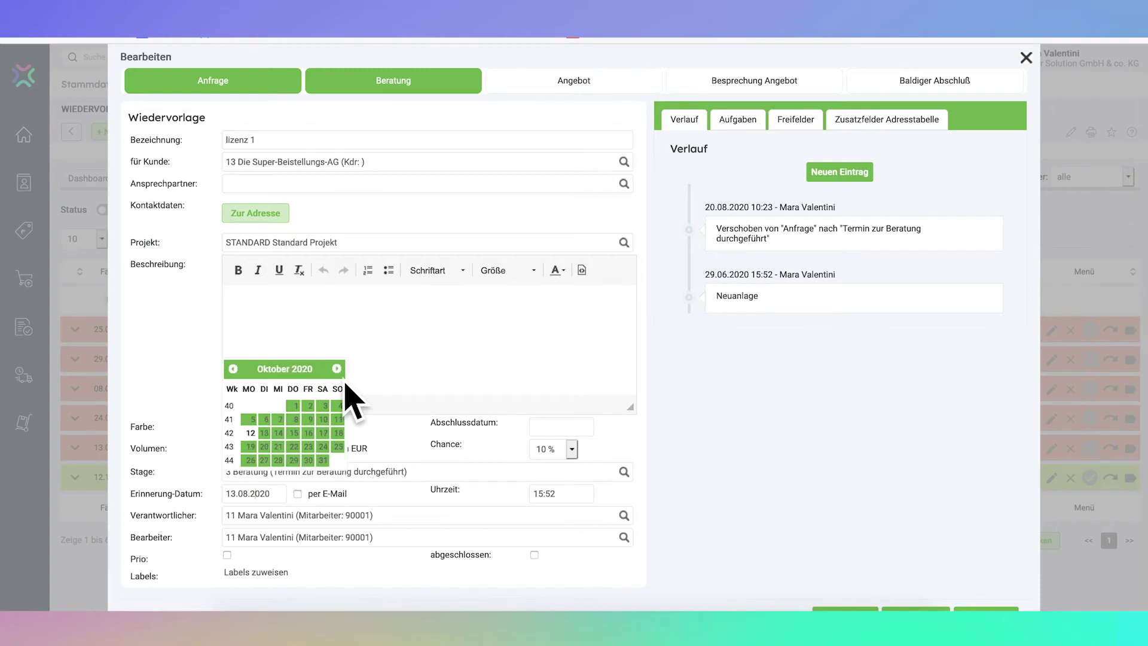
{"action": "left_click", "coordinate": [337, 369]}
{"action": "left_click", "coordinate": [233, 369]}
{"action": "left_click", "coordinate": [294, 433]}
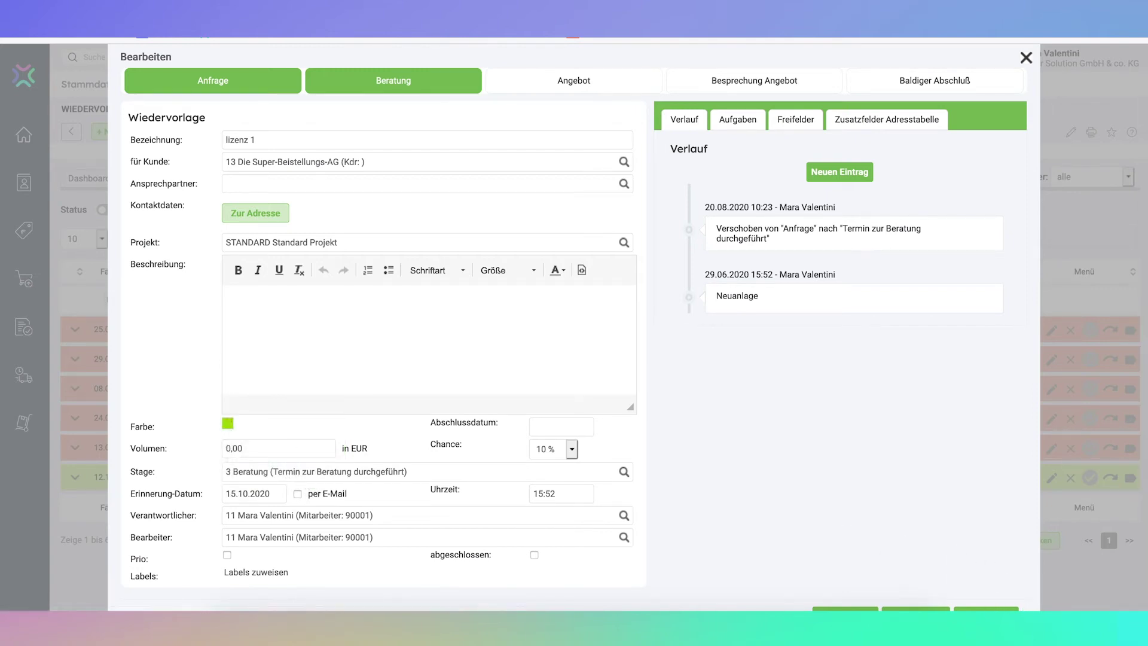
{"action": "left_click", "coordinate": [846, 609]}
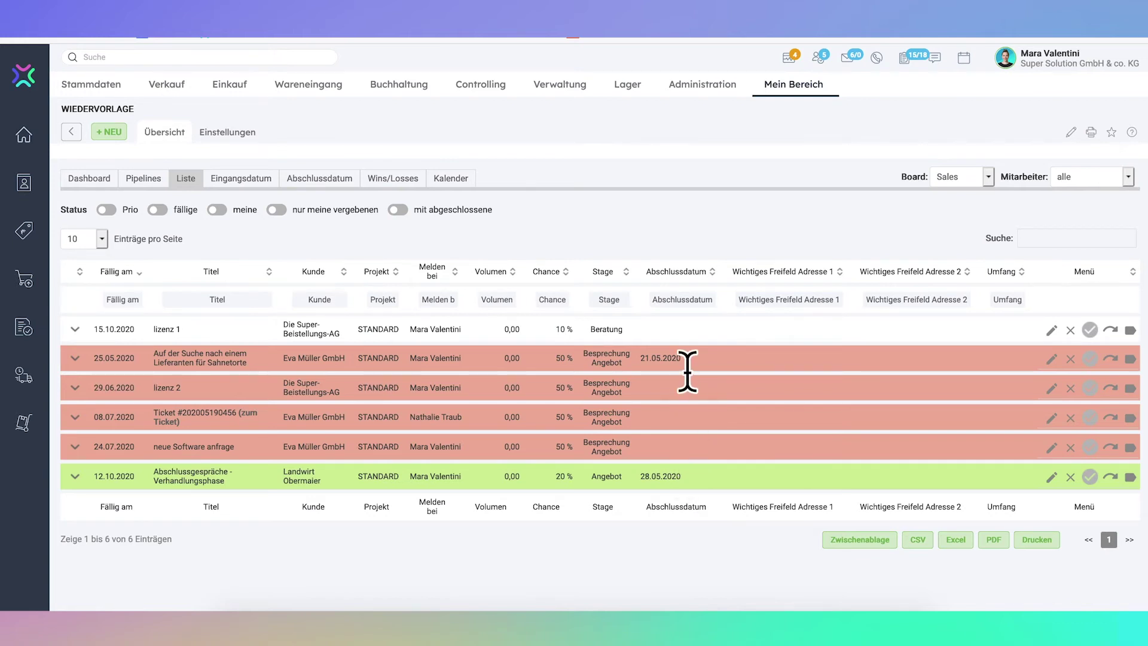
- Reverse the follow-up list's sort order by Fällig am and export the list to Excel
{"action": "left_click", "coordinate": [130, 278]}
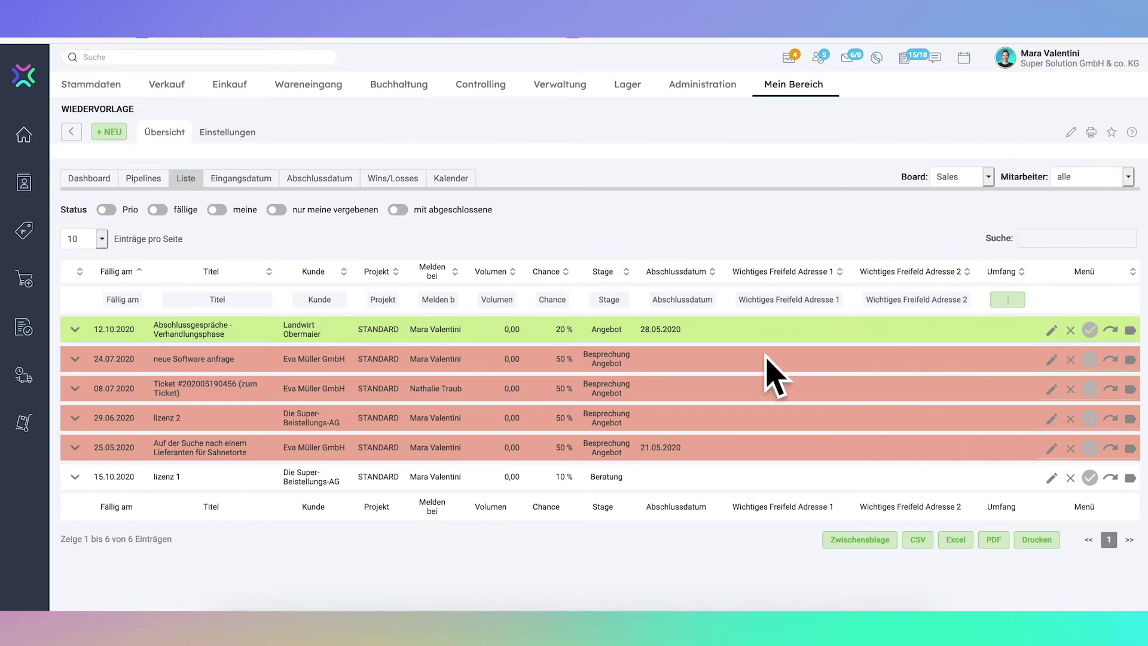
{"action": "left_click", "coordinate": [956, 539]}
- Review the closing date and chance of the "Abschlussgespräche - Verhandlungsphase" follow-up, set its volume to 1000 EUR and save it
{"action": "left_click", "coordinate": [1053, 330]}
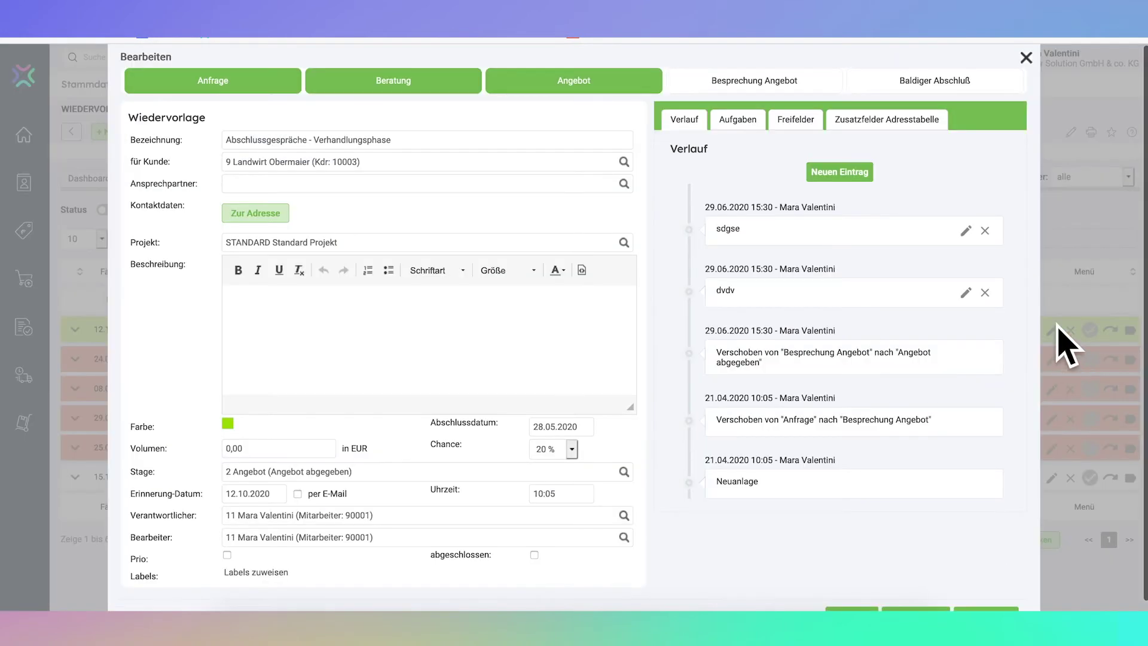
{"action": "double_click", "coordinate": [464, 428]}
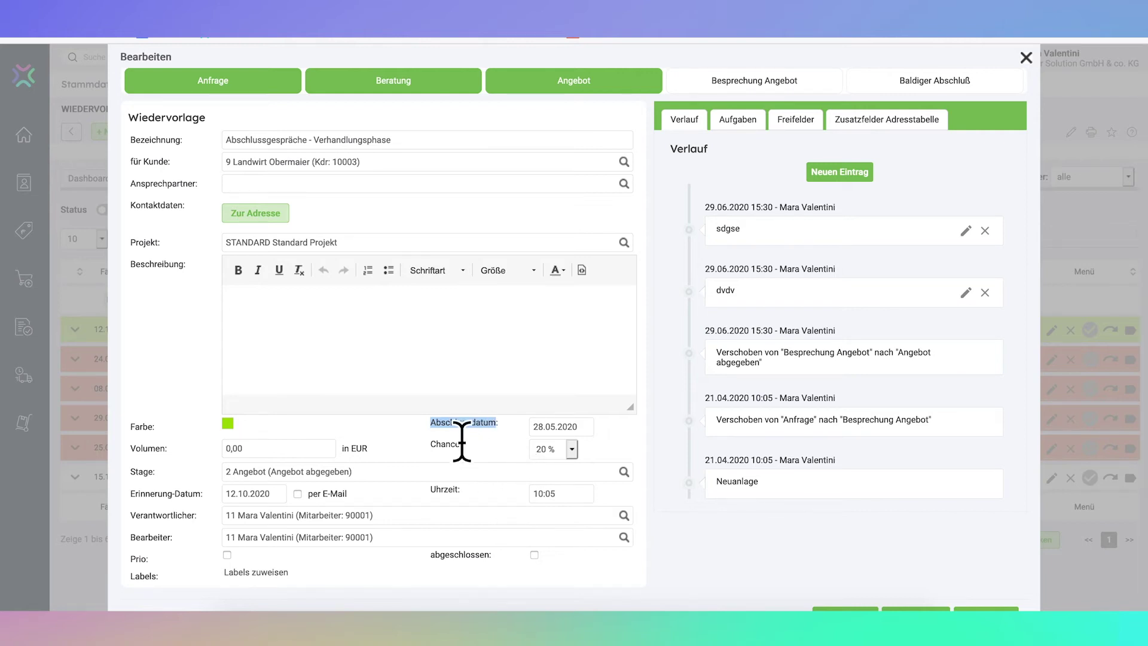
{"action": "left_click", "coordinate": [583, 427]}
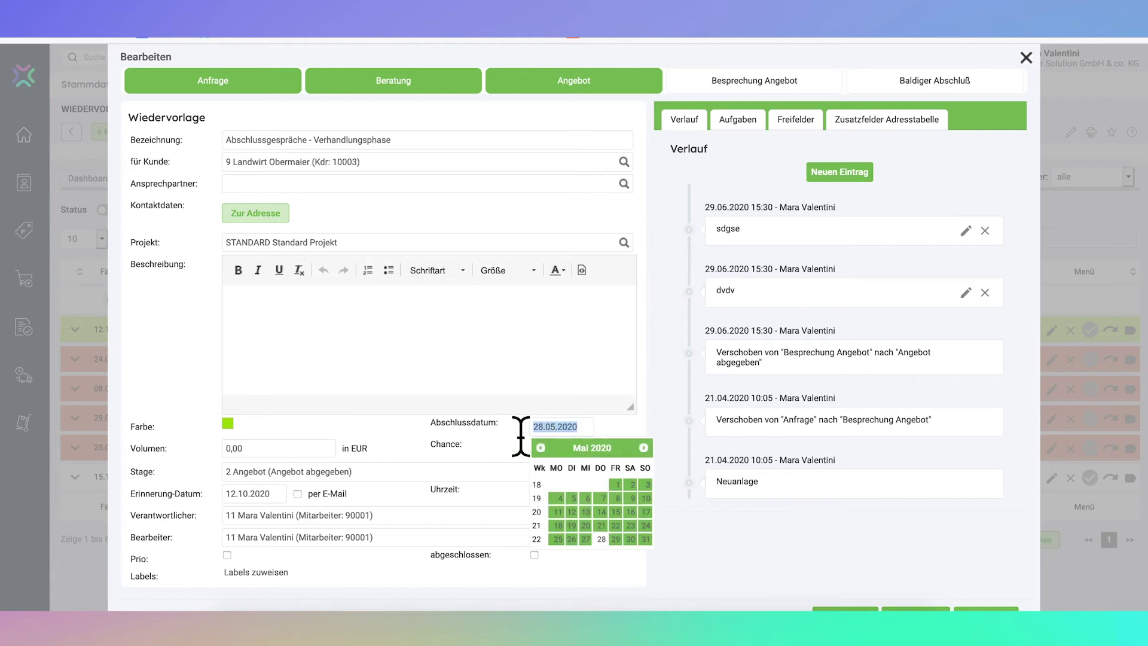
{"action": "double_click", "coordinate": [448, 445]}
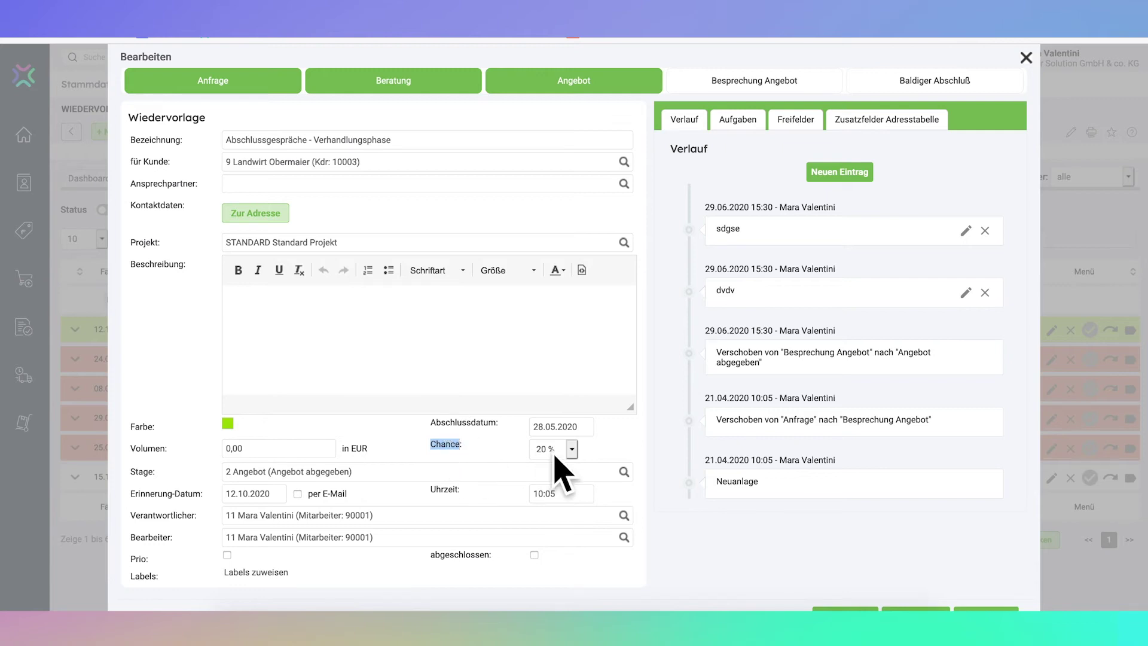
{"action": "left_click", "coordinate": [304, 450]}
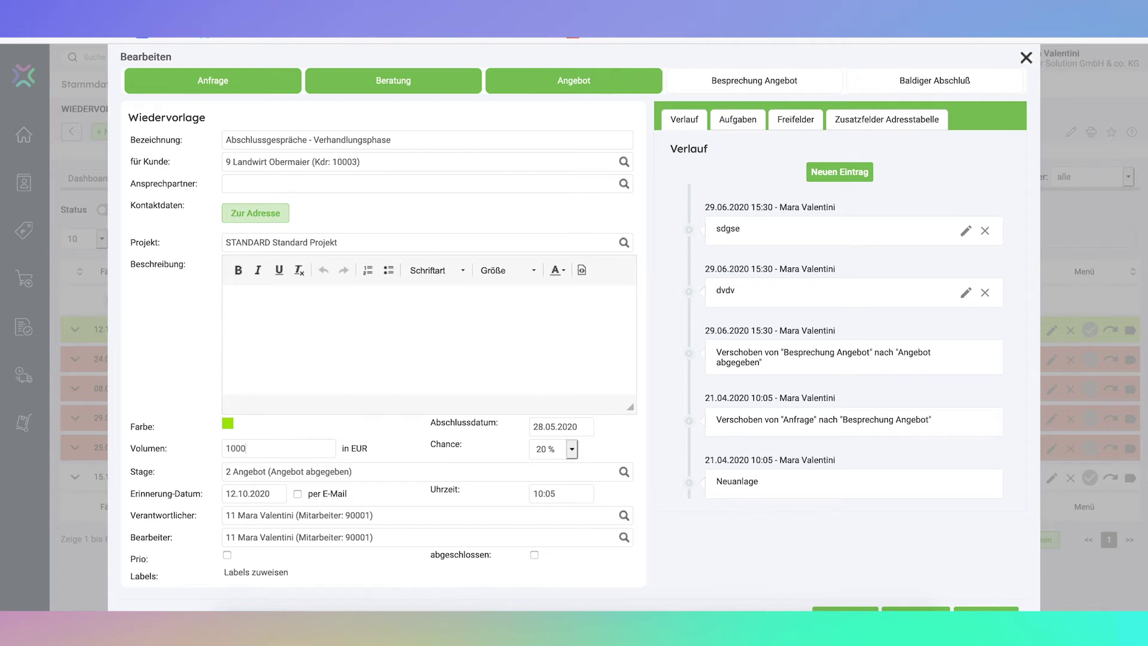
{"action": "key", "text": "Escape"}
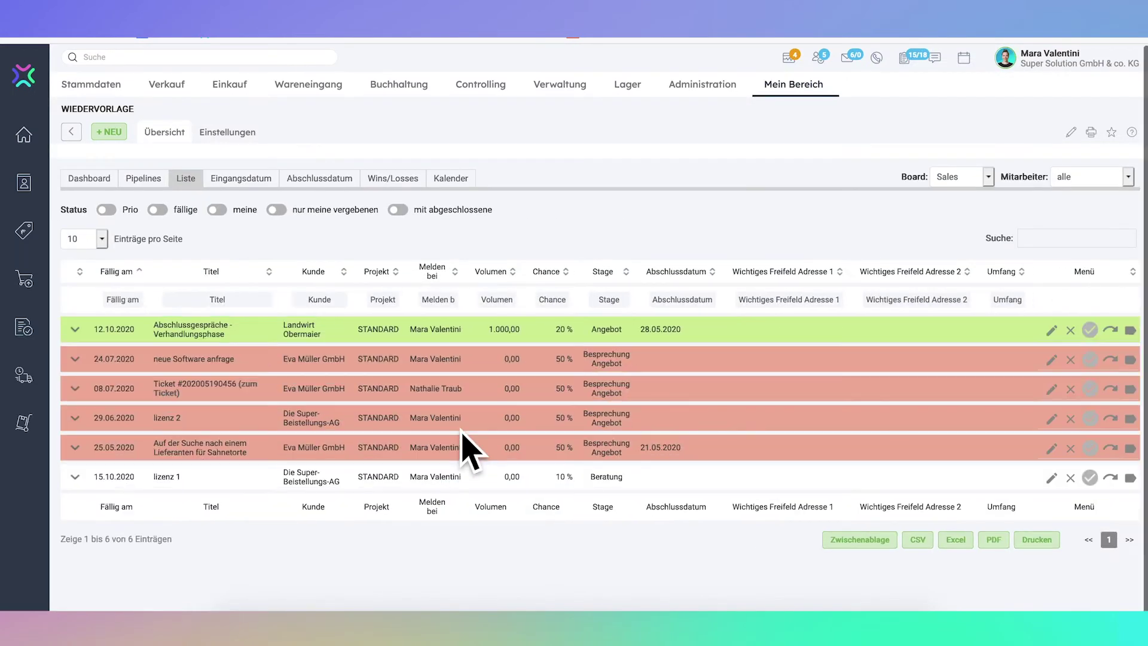
- Review the follow-ups by entry date sorted on Eingangsdatum, by closing date, and in the Wins/Losses overview
{"action": "left_click", "coordinate": [250, 184]}
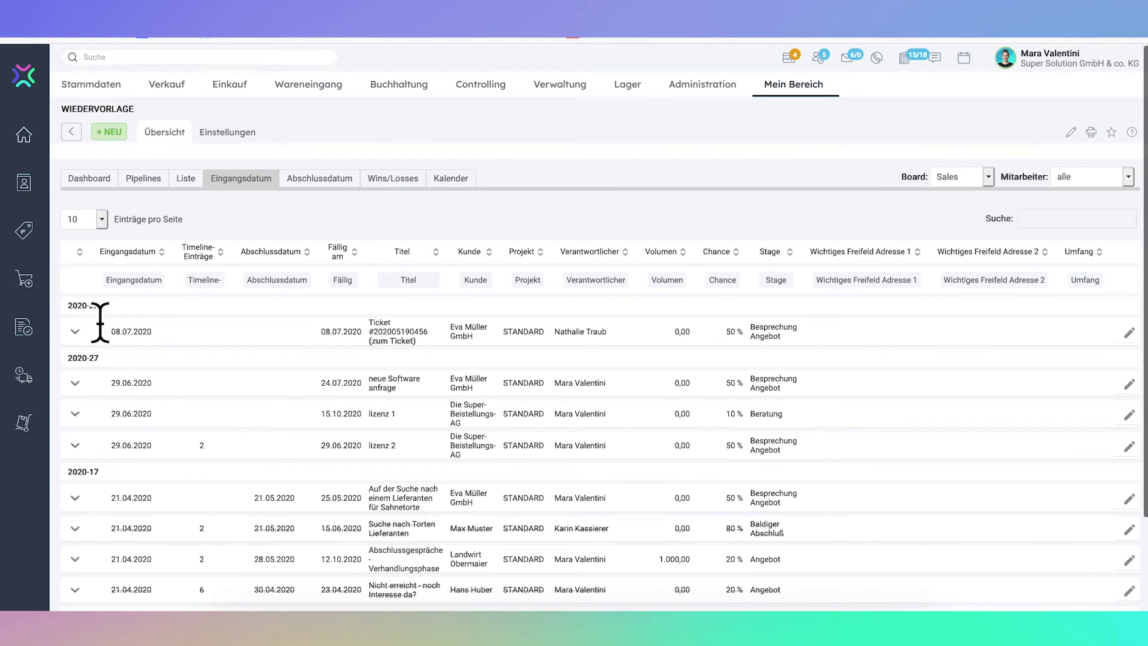
{"action": "left_click", "coordinate": [163, 269]}
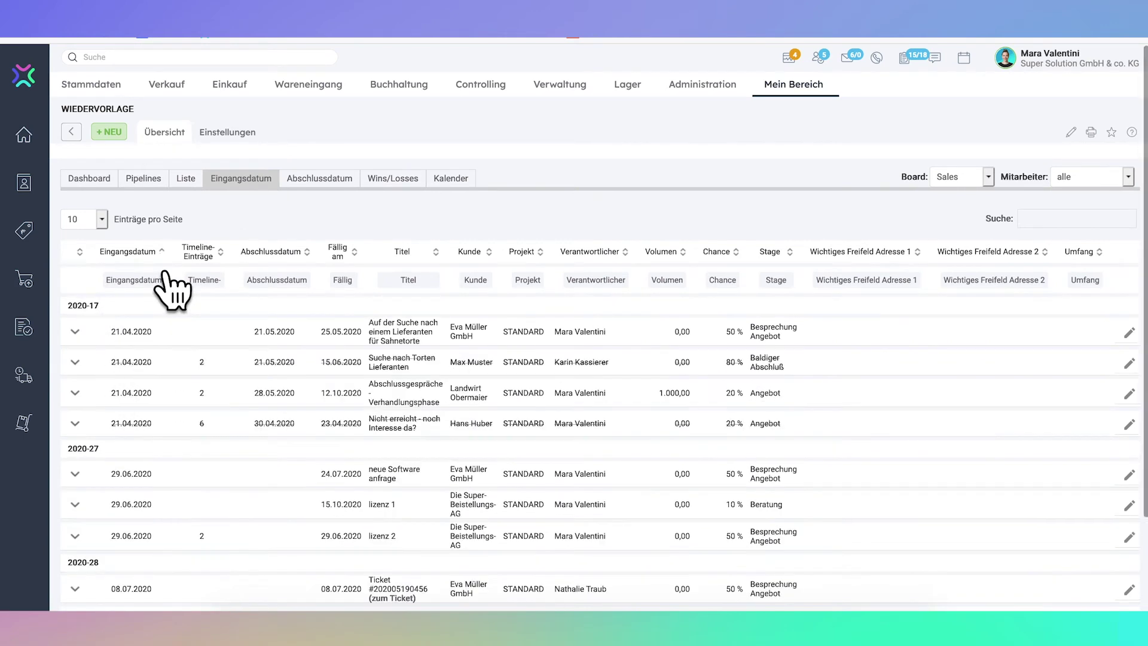
{"action": "left_click", "coordinate": [333, 186]}
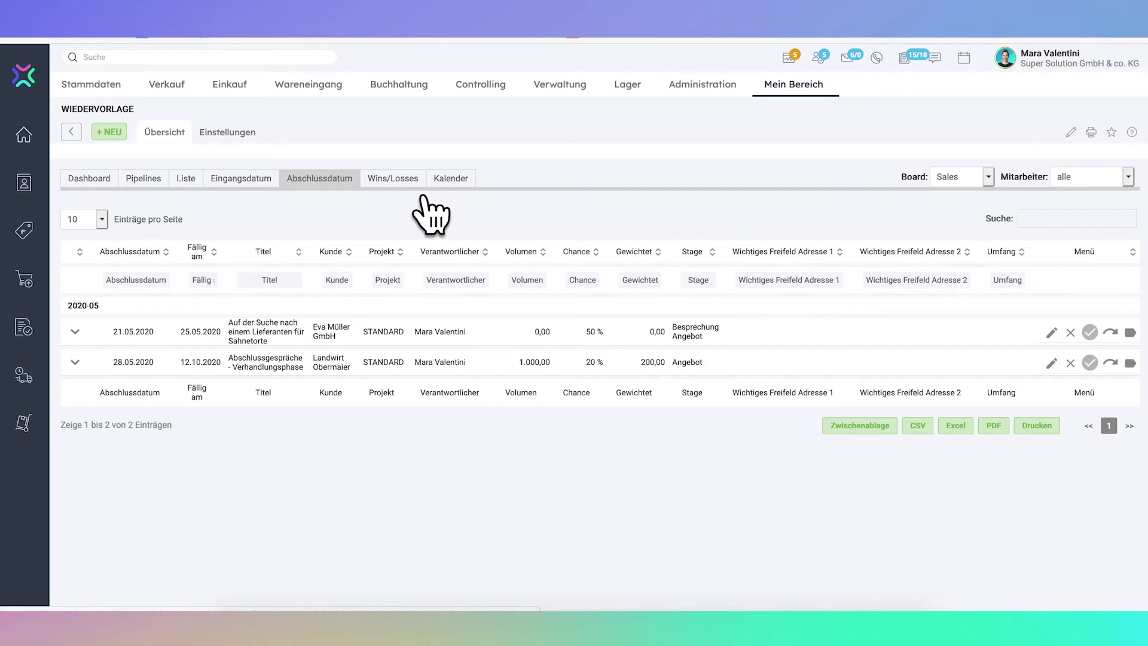
{"action": "left_click", "coordinate": [412, 183]}
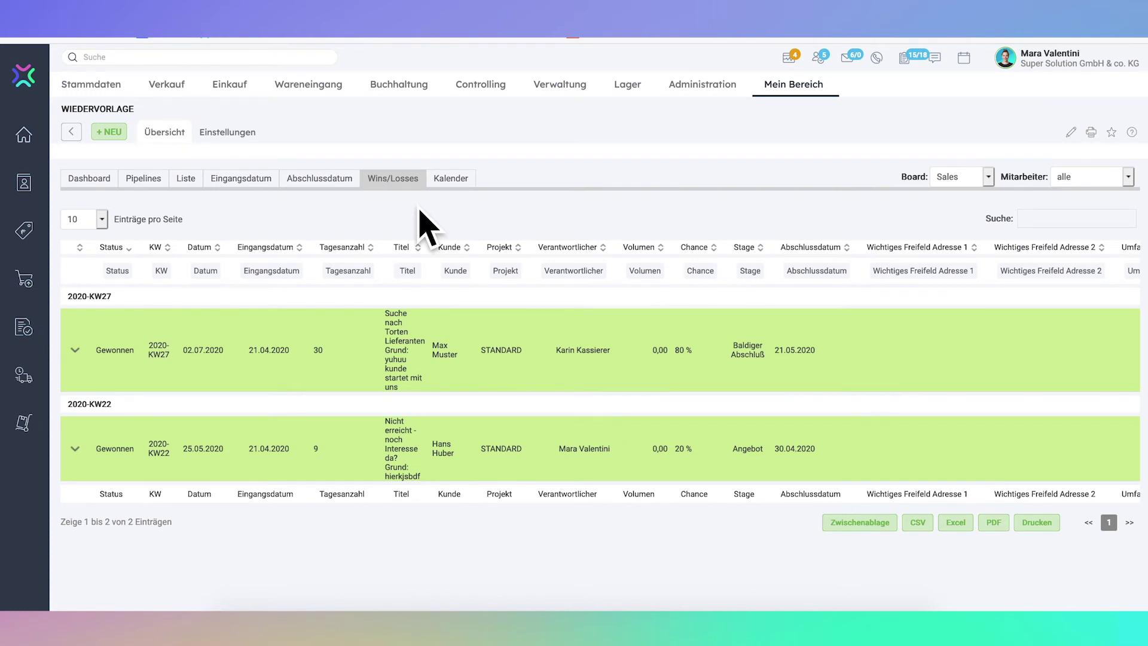
- In the pipeline, mark the "Nachfassen beim Angebot" follow-up without a stage as won, with the reason "warum habe ich gewonnen"
{"action": "left_click", "coordinate": [157, 186]}
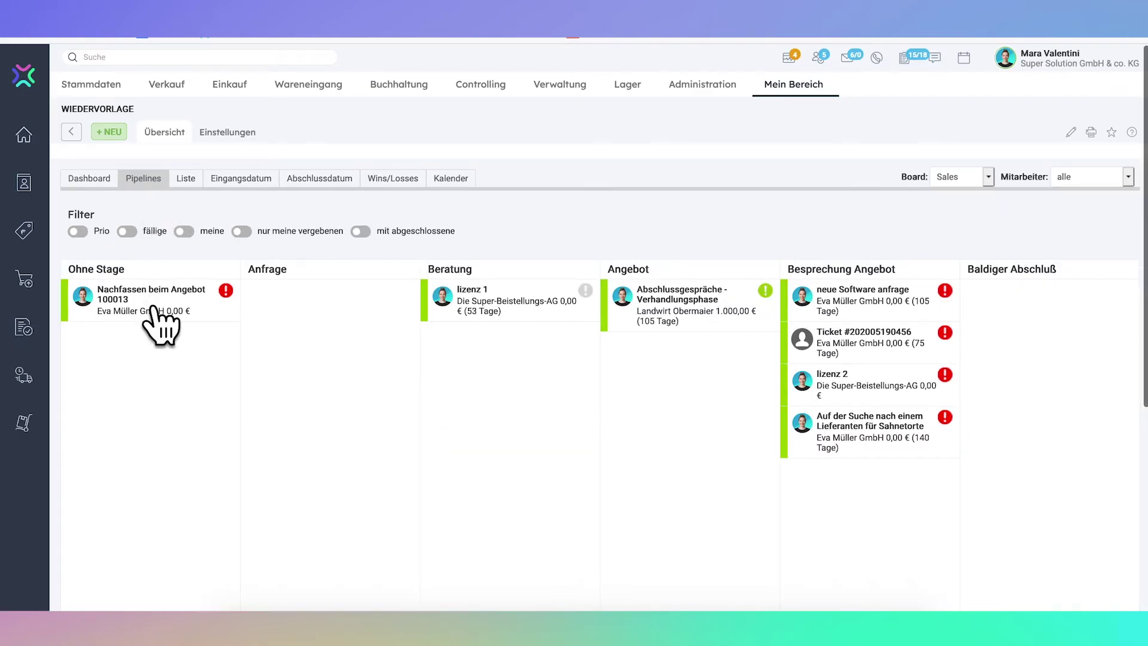
{"action": "left_click_drag", "start_coordinate": [186, 312], "coordinate": [585, 598]}
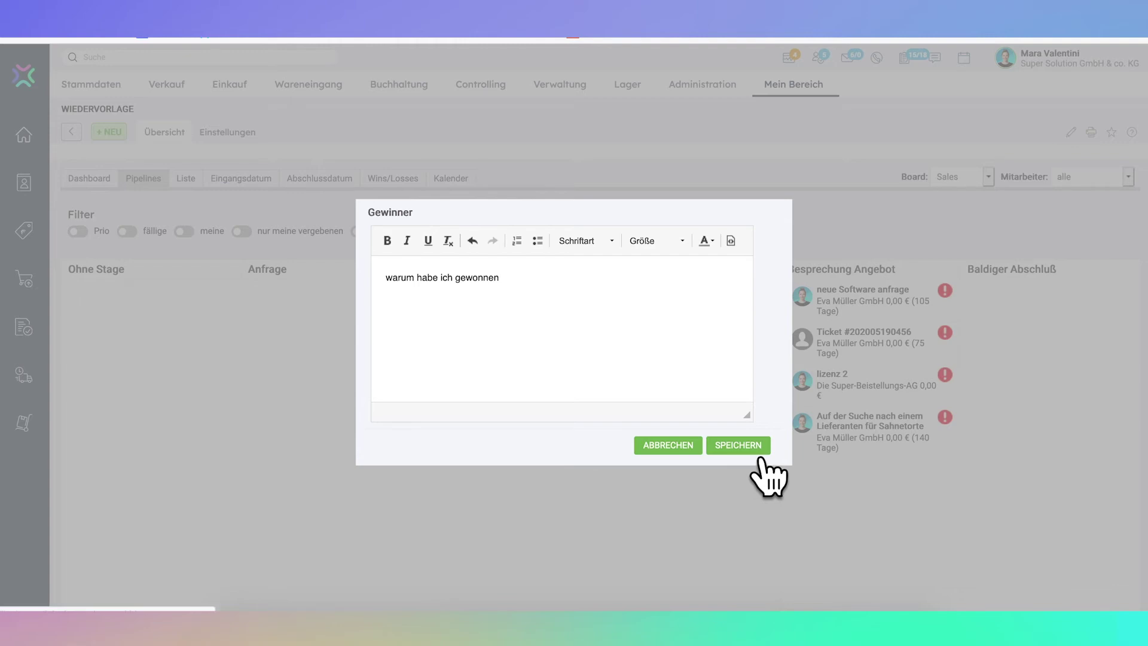
{"action": "left_click", "coordinate": [757, 448]}
- Mark "Abschlussgespräche - Verhandlungsphase" as lost with the reason "leider hat er sich für einen anderen anbieter entschieden", and check the Wins/Losses overview
{"action": "left_click_drag", "start_coordinate": [609, 331], "coordinate": [788, 599]}
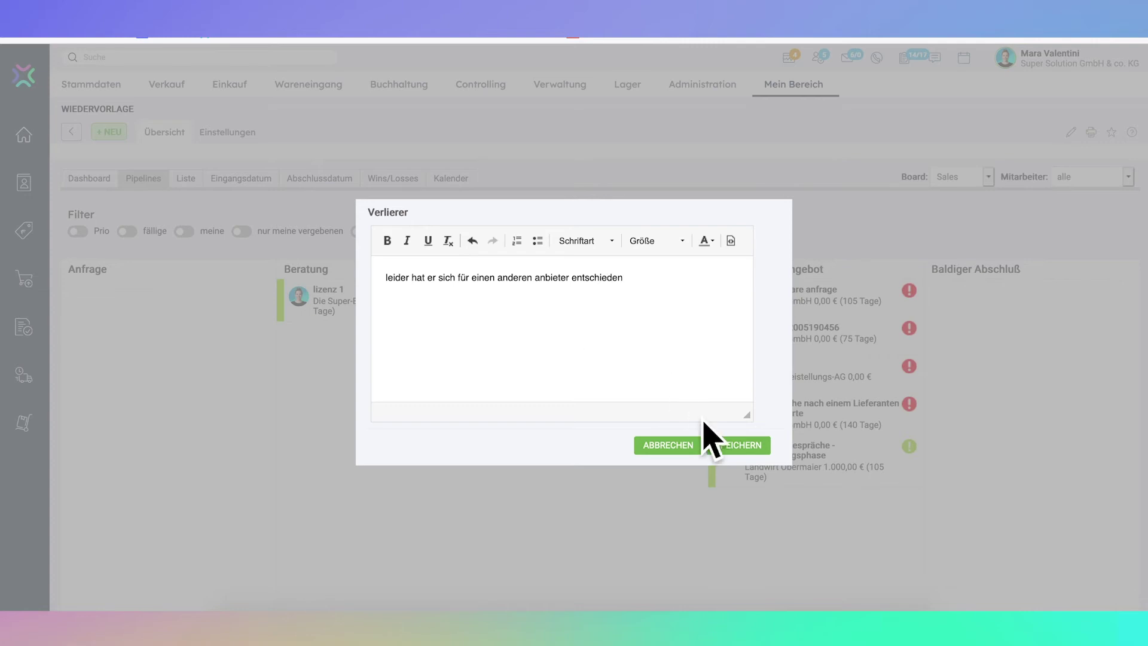
{"action": "left_click", "coordinate": [742, 459]}
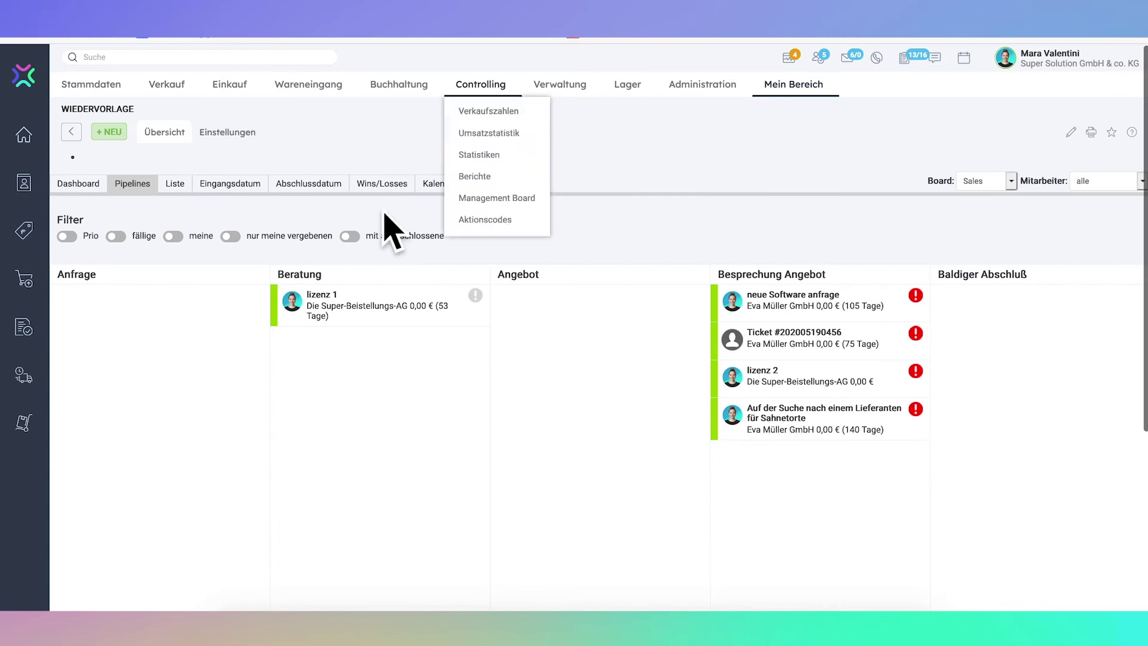
{"action": "left_click", "coordinate": [400, 182]}
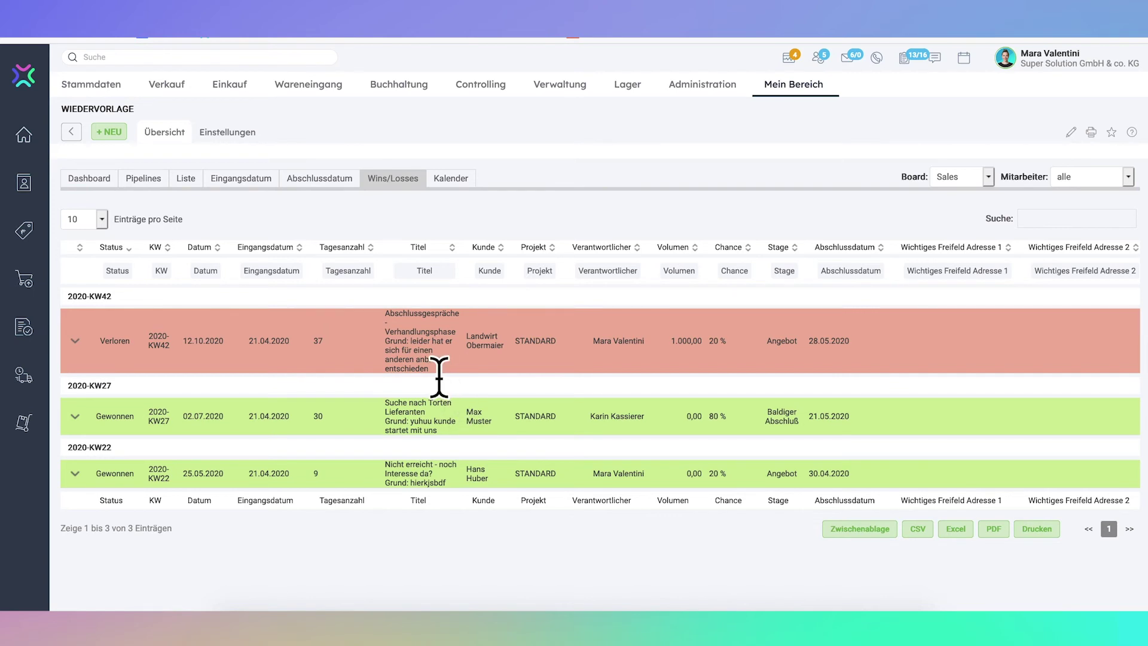
- Browse the follow-up calendar by month to Mai 2020 and examine its entries
{"action": "left_click", "coordinate": [470, 183]}
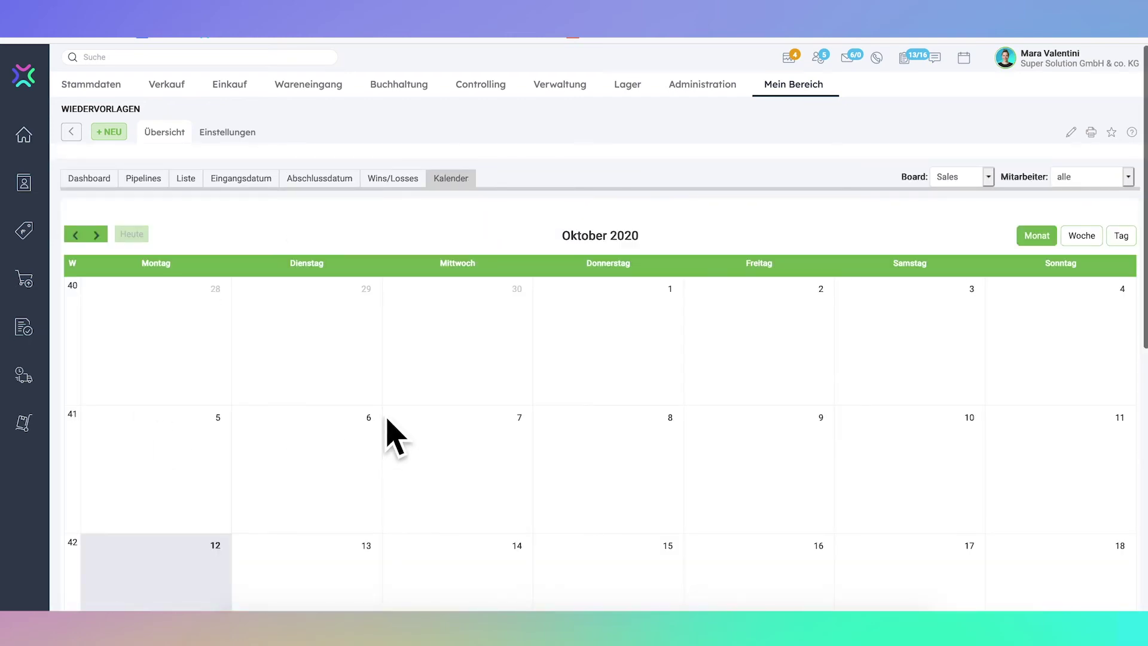
{"action": "scroll", "coordinate": [387, 424], "scroll_direction": "down", "scroll_amount": 3}
{"action": "scroll", "coordinate": [387, 431], "scroll_direction": "down", "scroll_amount": 3}
{"action": "scroll", "coordinate": [386, 434], "scroll_direction": "up", "scroll_amount": 5}
{"action": "left_click", "coordinate": [97, 235]}
{"action": "left_click", "coordinate": [96, 235]}
{"action": "left_click", "coordinate": [96, 235]}
{"action": "left_click", "coordinate": [96, 235]}
{"action": "left_click", "coordinate": [96, 235]}
{"action": "left_click", "coordinate": [97, 235]}
{"action": "left_click", "coordinate": [96, 236]}
{"action": "left_click", "coordinate": [96, 236]}
{"action": "left_click", "coordinate": [96, 236]}
{"action": "left_click", "coordinate": [96, 235]}
{"action": "left_click", "coordinate": [97, 235]}
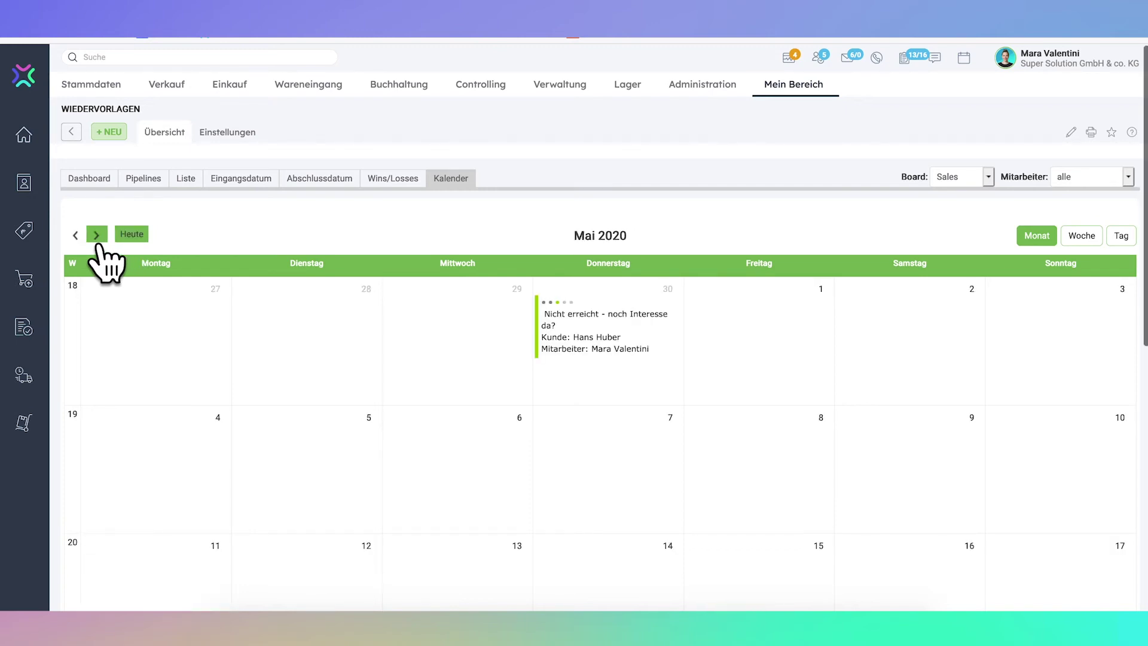
{"action": "scroll", "coordinate": [392, 548], "scroll_direction": "down", "scroll_amount": 1}
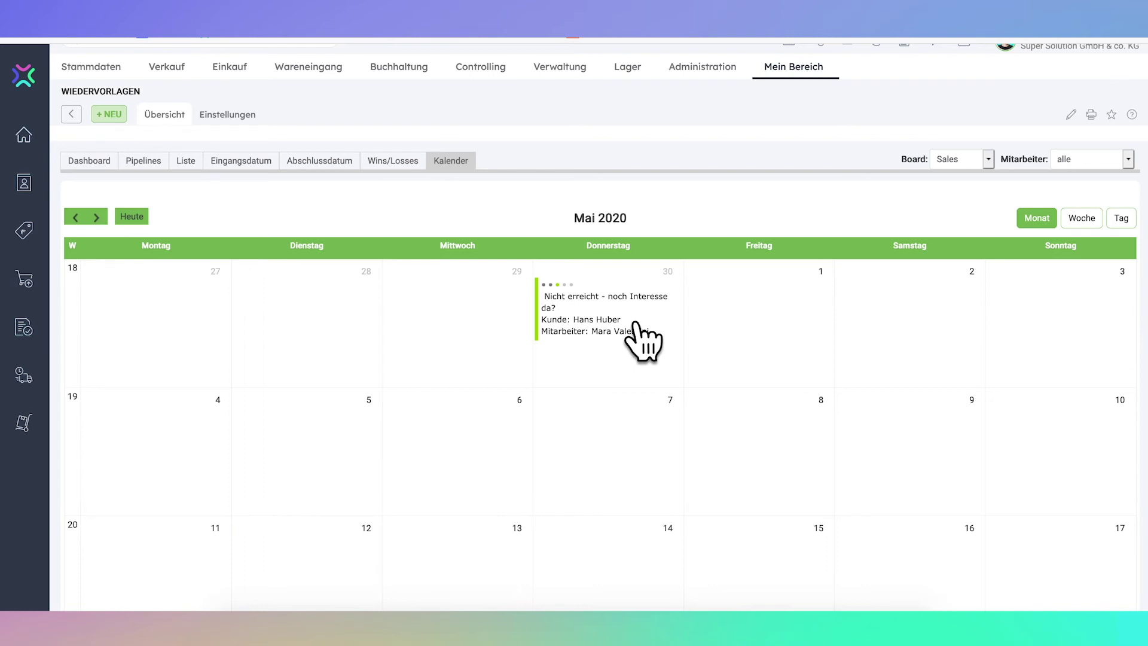
{"action": "scroll", "coordinate": [641, 341], "scroll_direction": "down", "scroll_amount": 2}
{"action": "scroll", "coordinate": [626, 328], "scroll_direction": "up", "scroll_amount": 3}
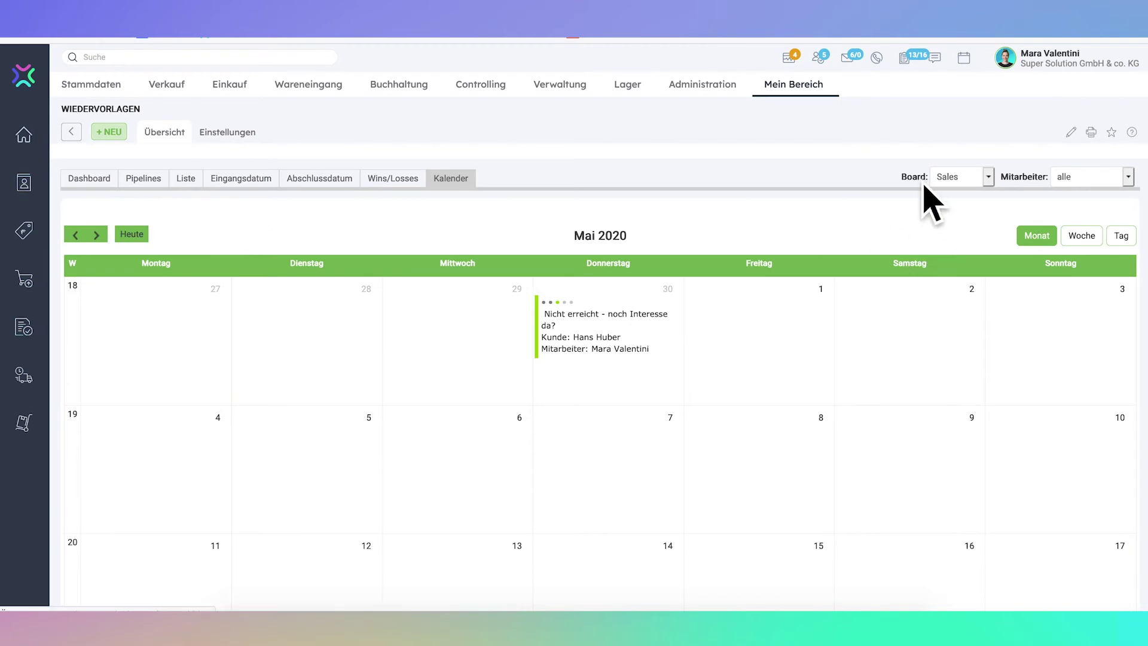
- Review the monthly and yearly order revenue on the Sales dashboard, and filter the dashboard by a single employee
{"action": "left_click", "coordinate": [142, 178]}
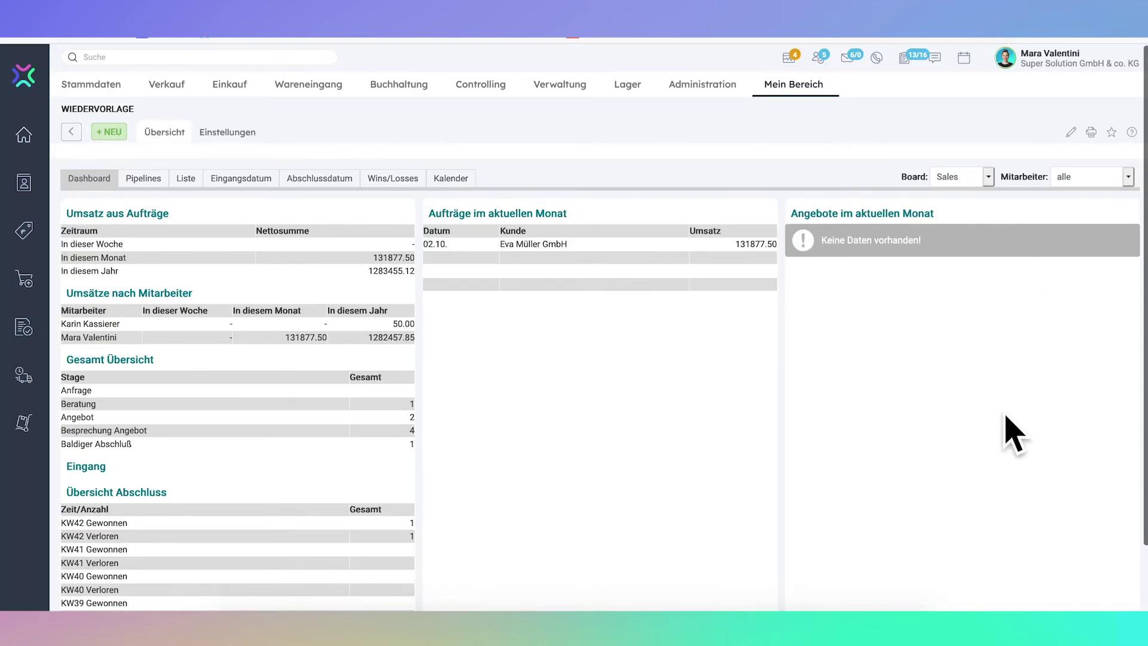
{"action": "left_click_drag", "start_coordinate": [373, 258], "coordinate": [412, 274]}
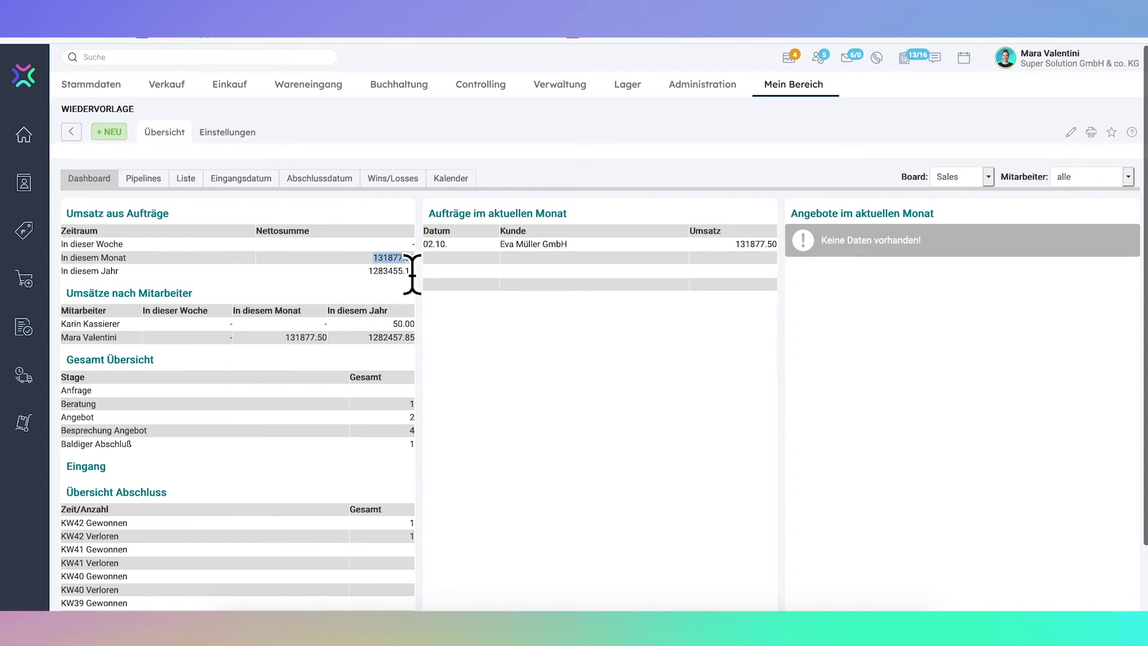
{"action": "left_click", "coordinate": [390, 278]}
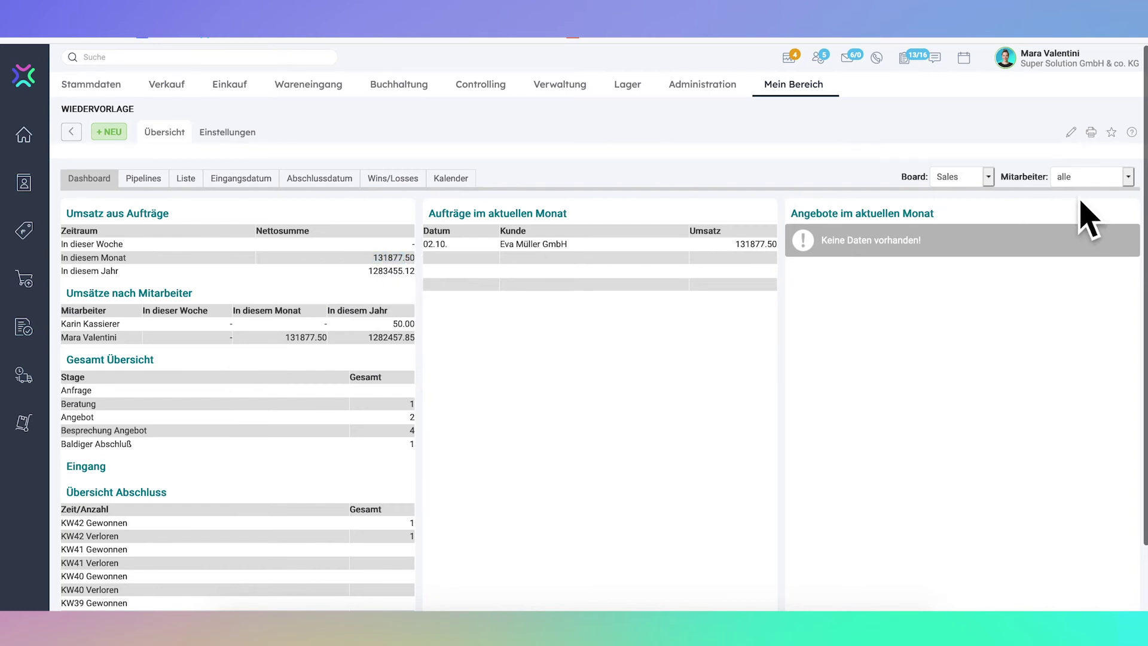
{"action": "left_click", "coordinate": [1099, 178]}
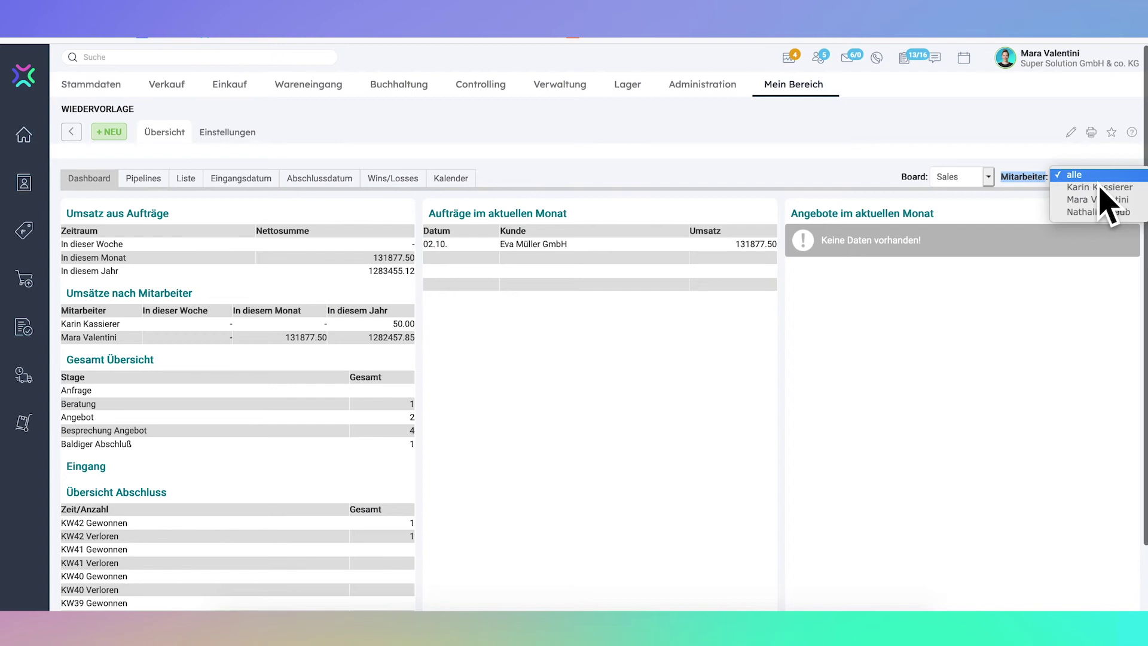
{"action": "left_click", "coordinate": [1110, 203]}
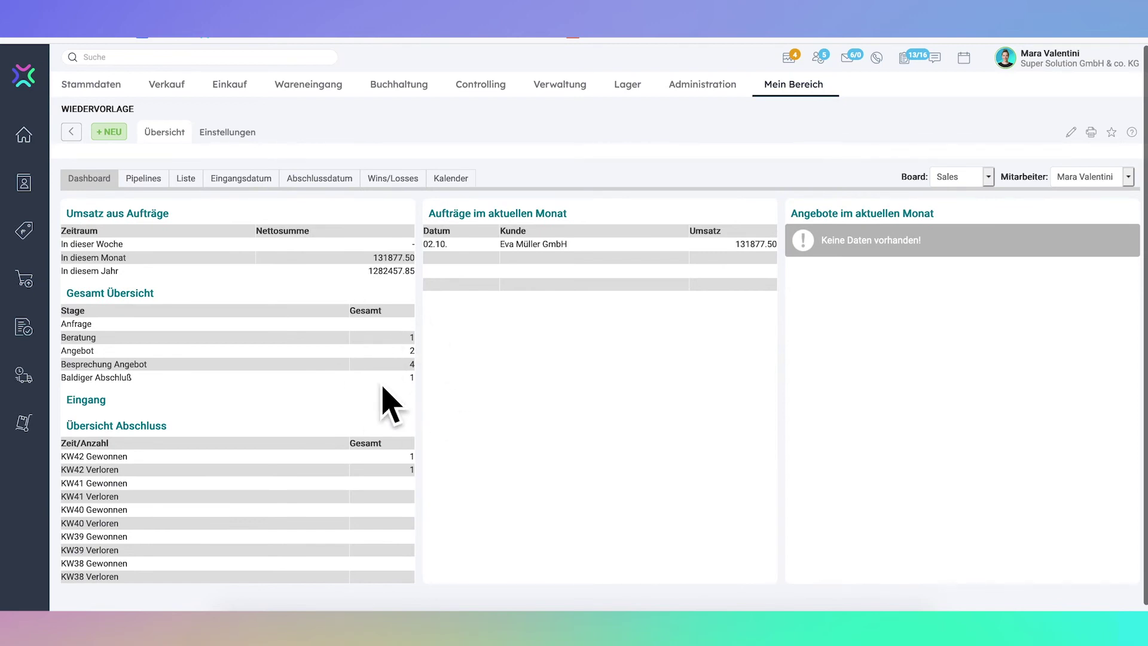
- Show the follow-ups of all employees (alle) and switch the pipeline view to the xentral board
{"action": "left_click", "coordinate": [1090, 183]}
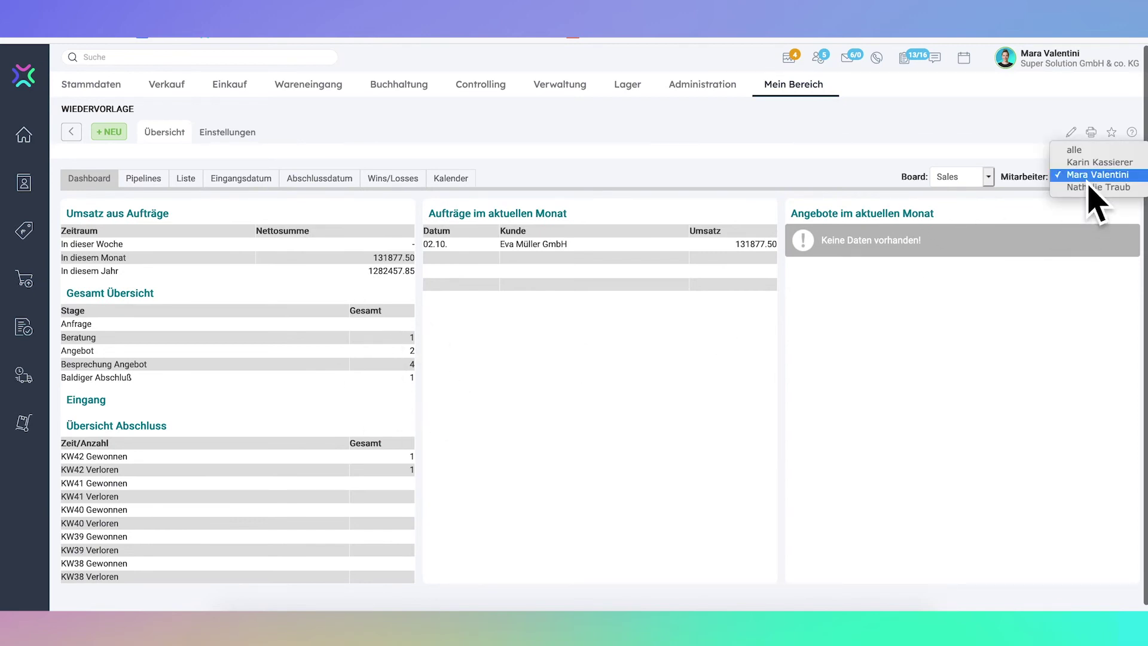
{"action": "left_click", "coordinate": [1092, 150]}
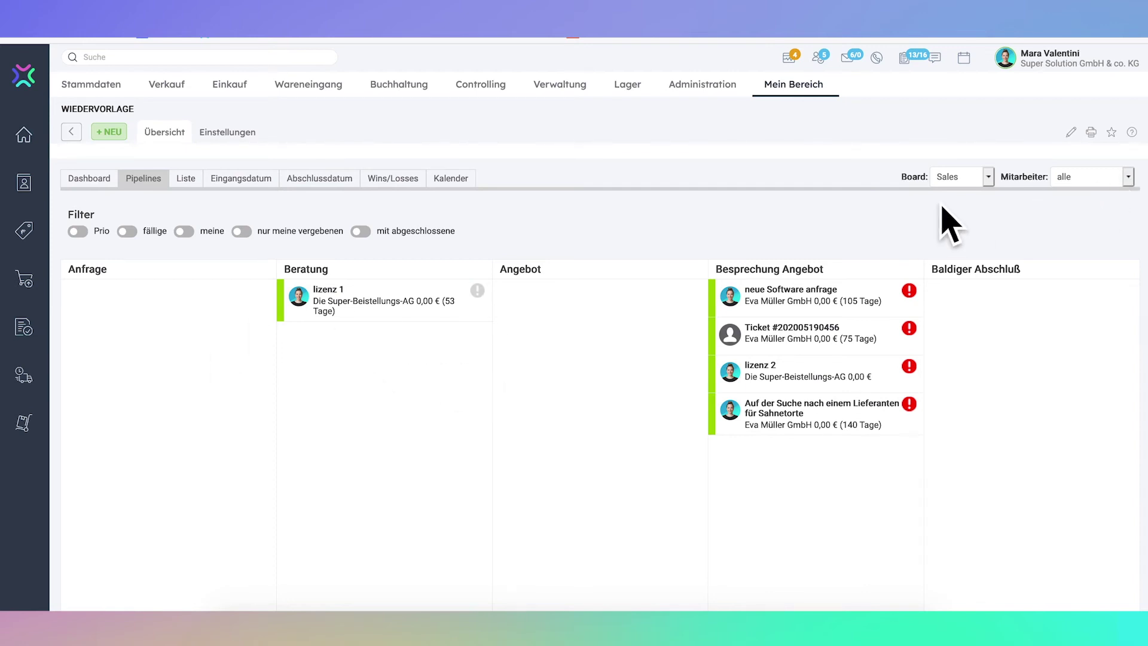
{"action": "left_click", "coordinate": [993, 183]}
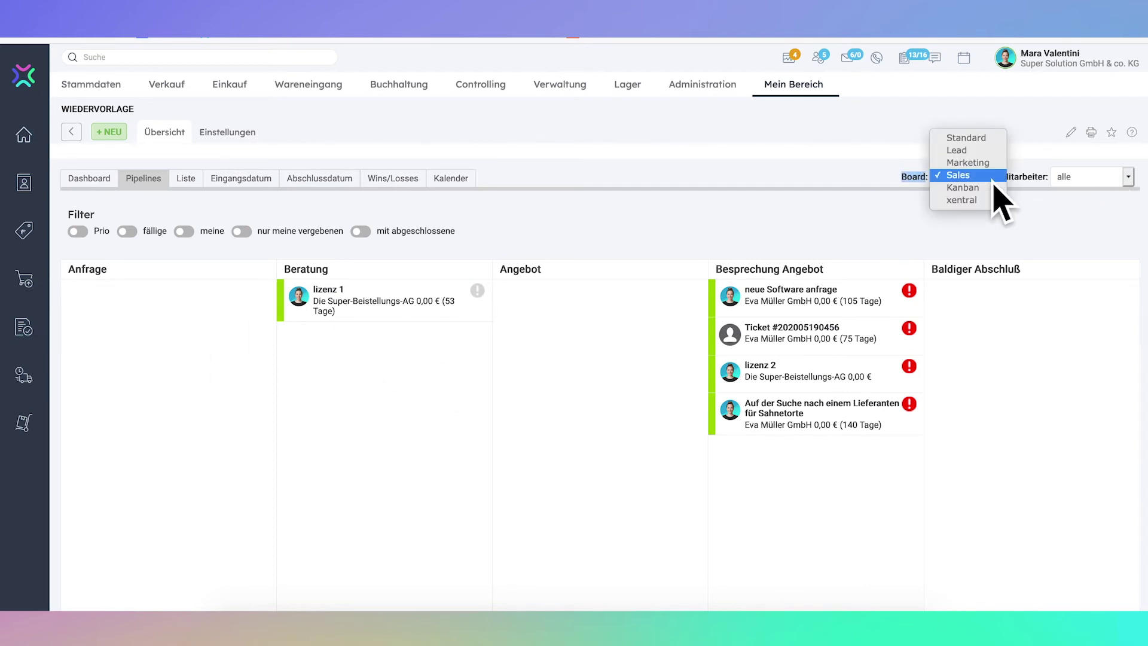
{"action": "left_click", "coordinate": [996, 201]}
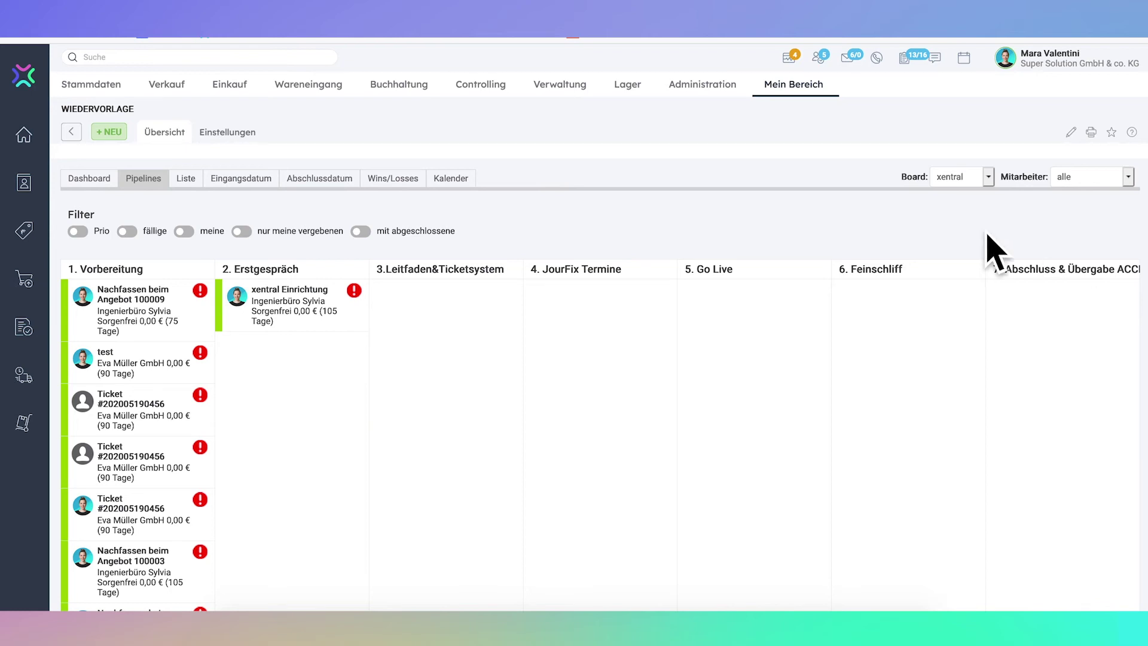
{"action": "left_click", "coordinate": [984, 183]}
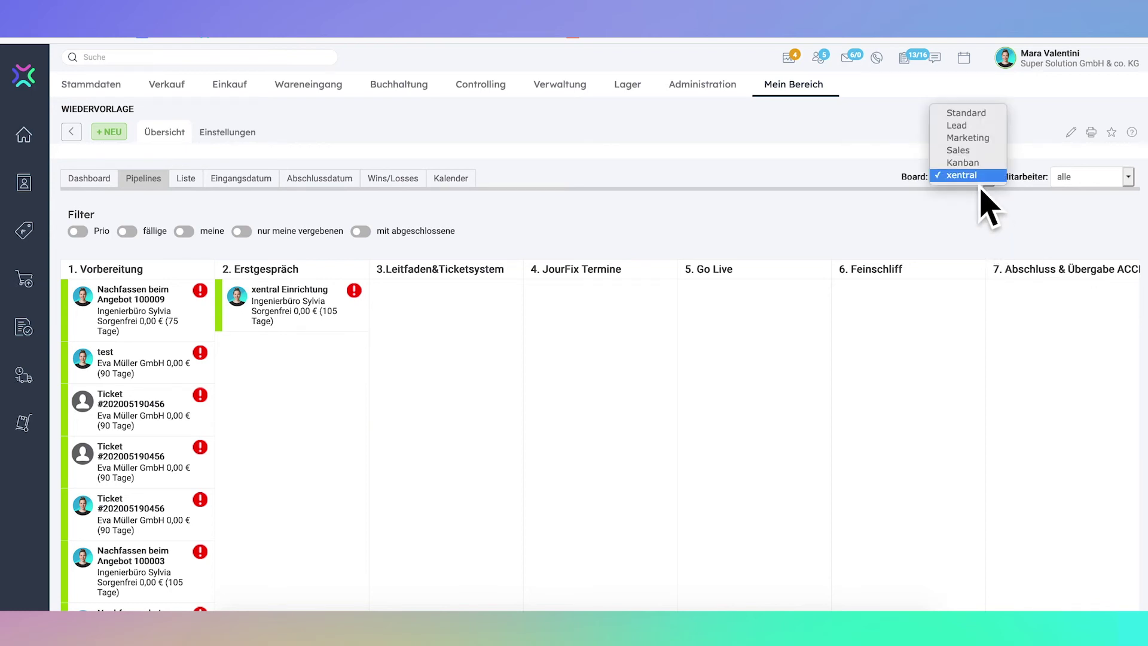
{"action": "left_click", "coordinate": [973, 232]}
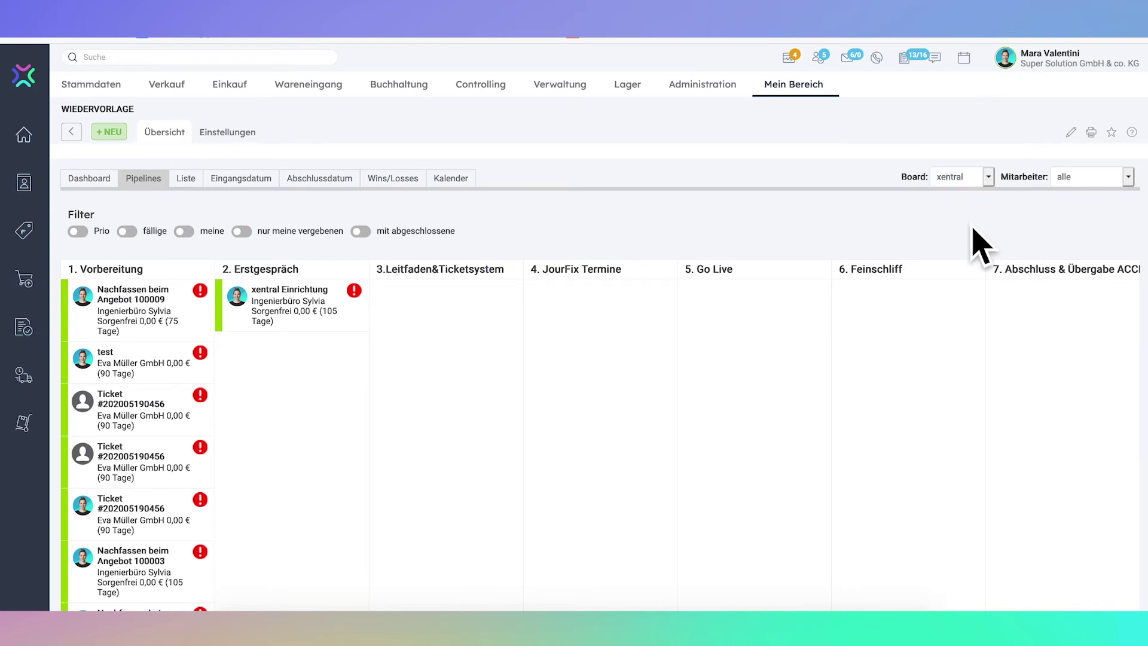
- Try to move the "xentral Einrichtung" follow-up to the stage "6. Feinschliff" and check which fields the move requires
{"action": "scroll", "coordinate": [978, 244], "scroll_direction": "down", "scroll_amount": 1}
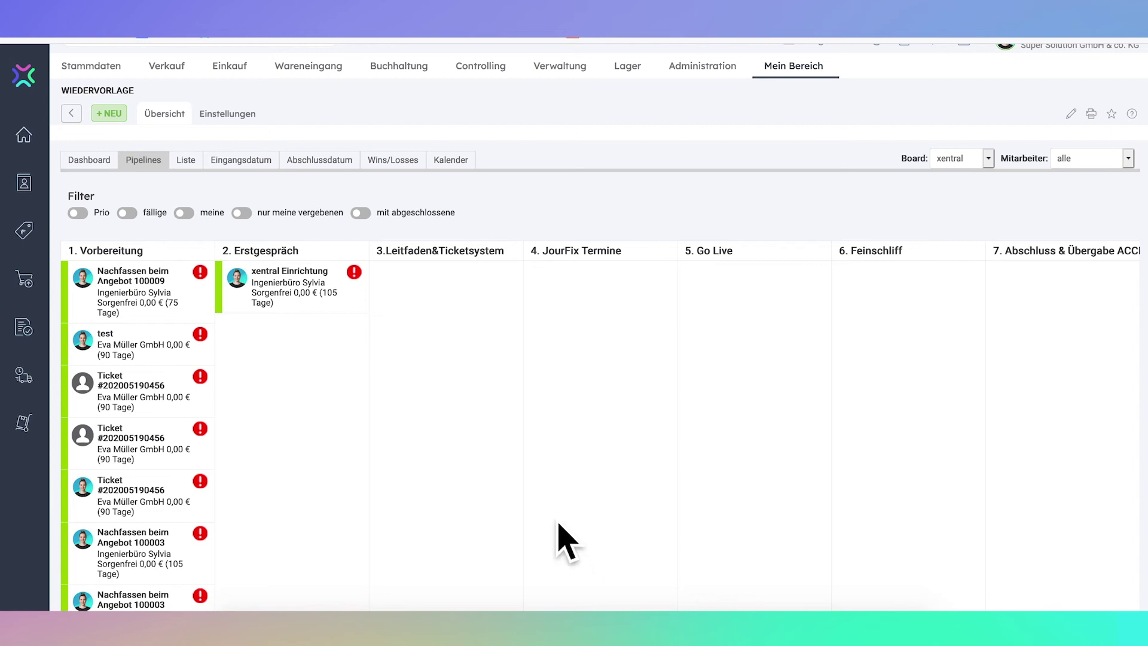
{"action": "left_click_drag", "start_coordinate": [313, 321], "coordinate": [928, 338]}
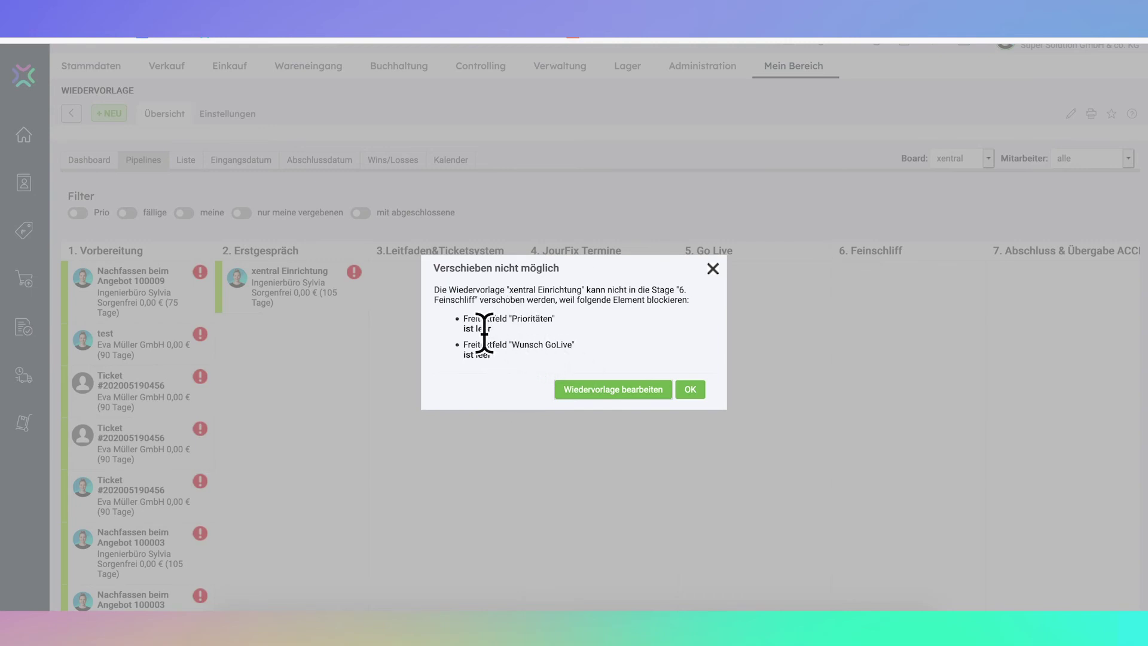
{"action": "double_click", "coordinate": [542, 318]}
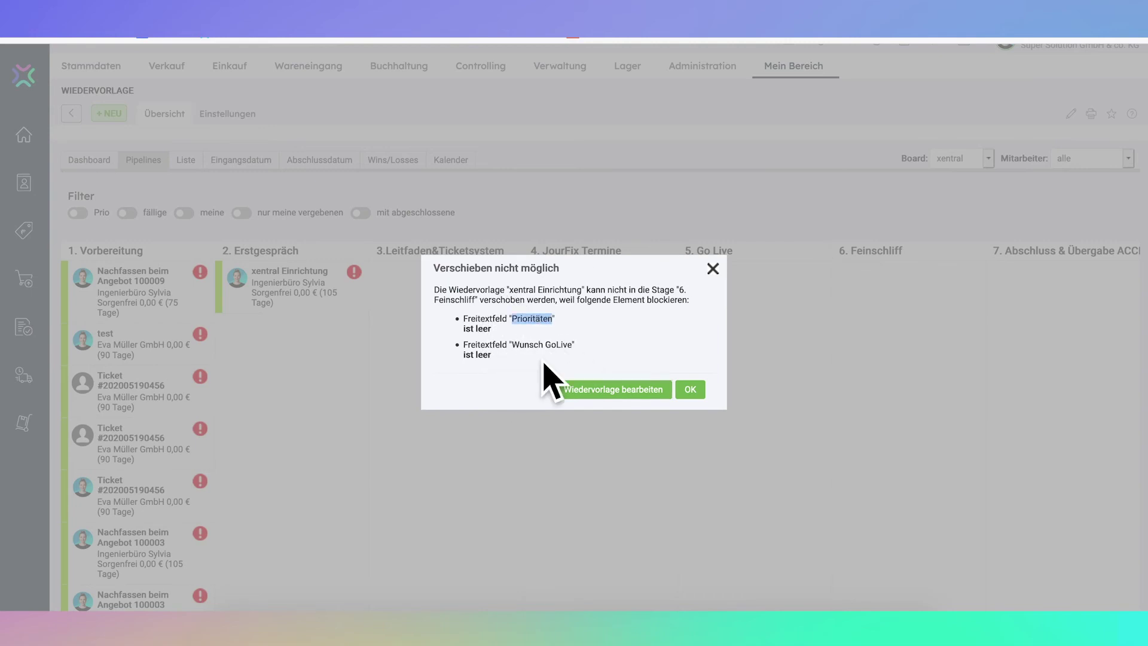
{"action": "left_click_drag", "start_coordinate": [572, 346], "coordinate": [512, 345]}
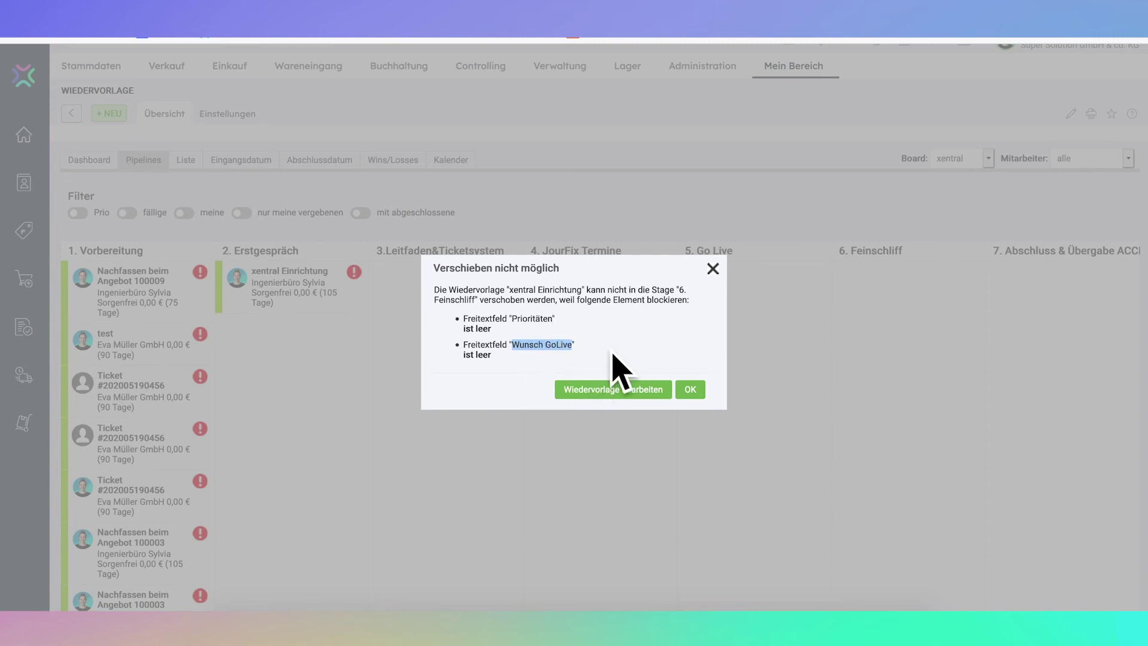
{"action": "left_click", "coordinate": [734, 283]}
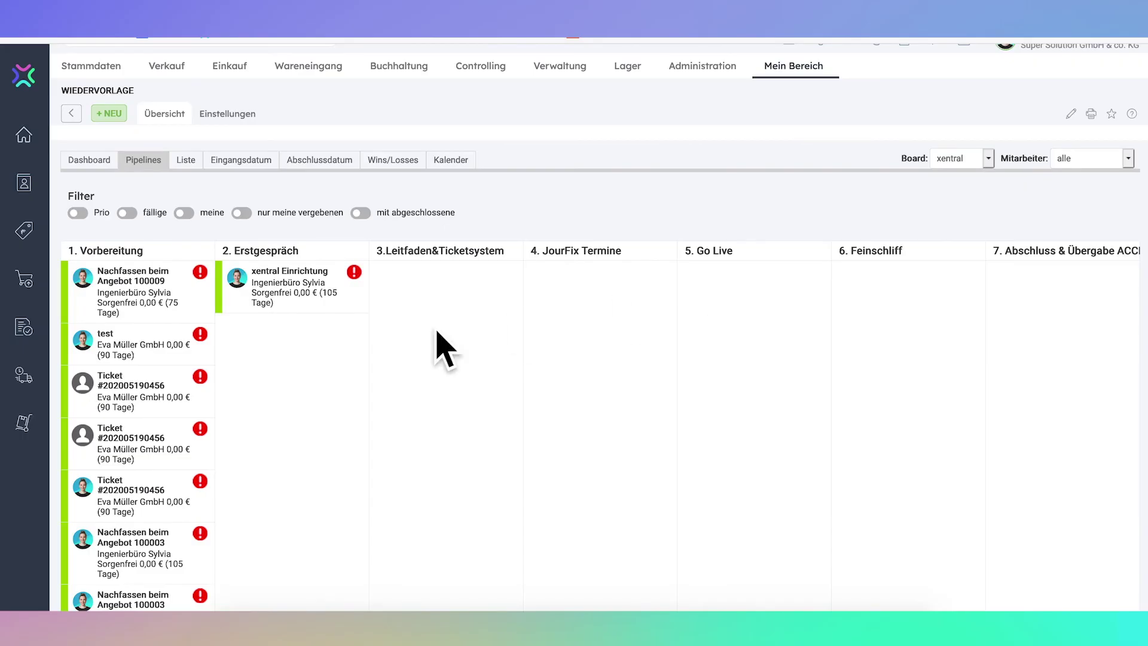
- In the follow-up settings, filter the list of boards by the name "sal"
{"action": "left_click", "coordinate": [263, 128]}
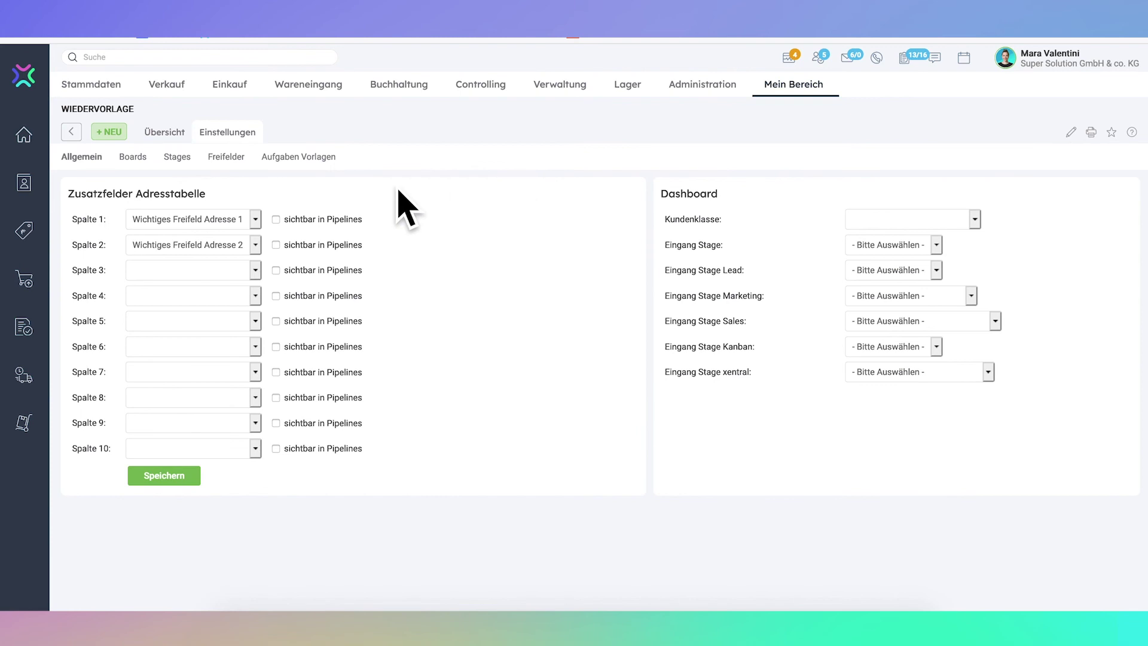
{"action": "left_click", "coordinate": [135, 159]}
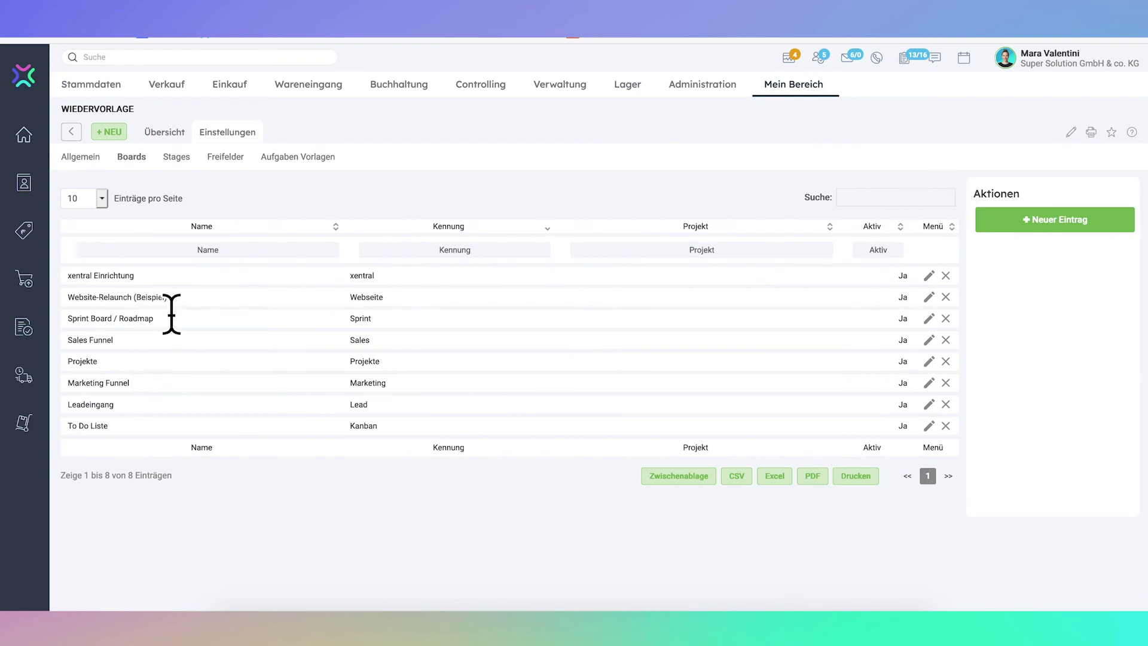
{"action": "left_click", "coordinate": [151, 254]}
{"action": "type", "text": "sal"}
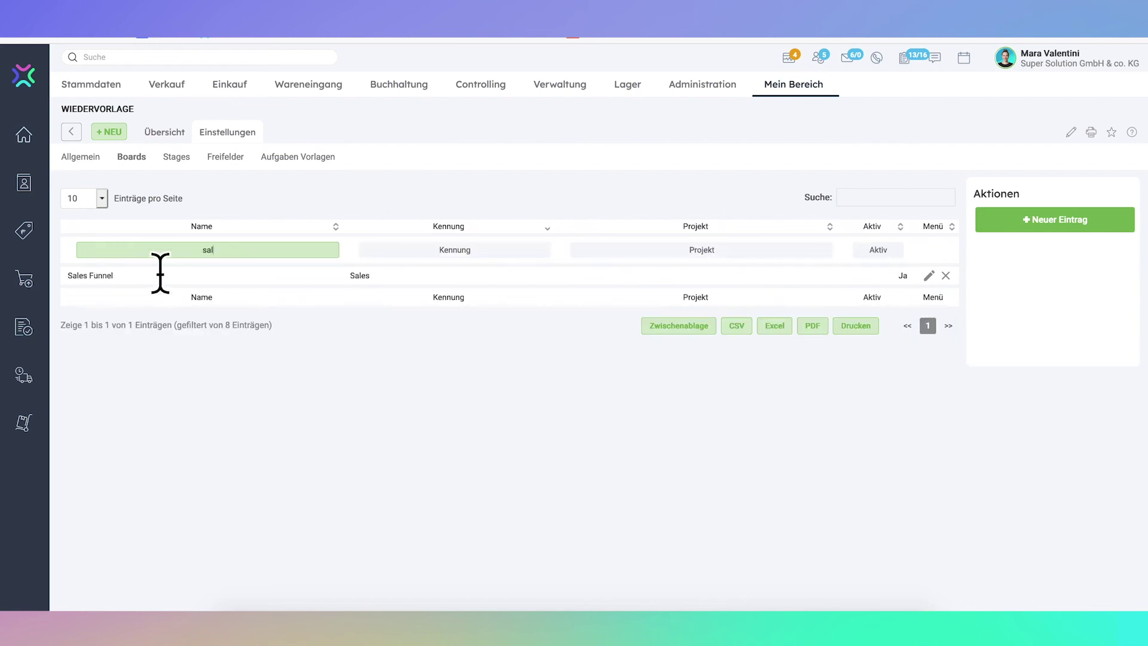
- Filter the configured stages by the board "sales" and examine the closing chance of the stage "Baldiger Abschluß"
{"action": "left_click", "coordinate": [181, 172]}
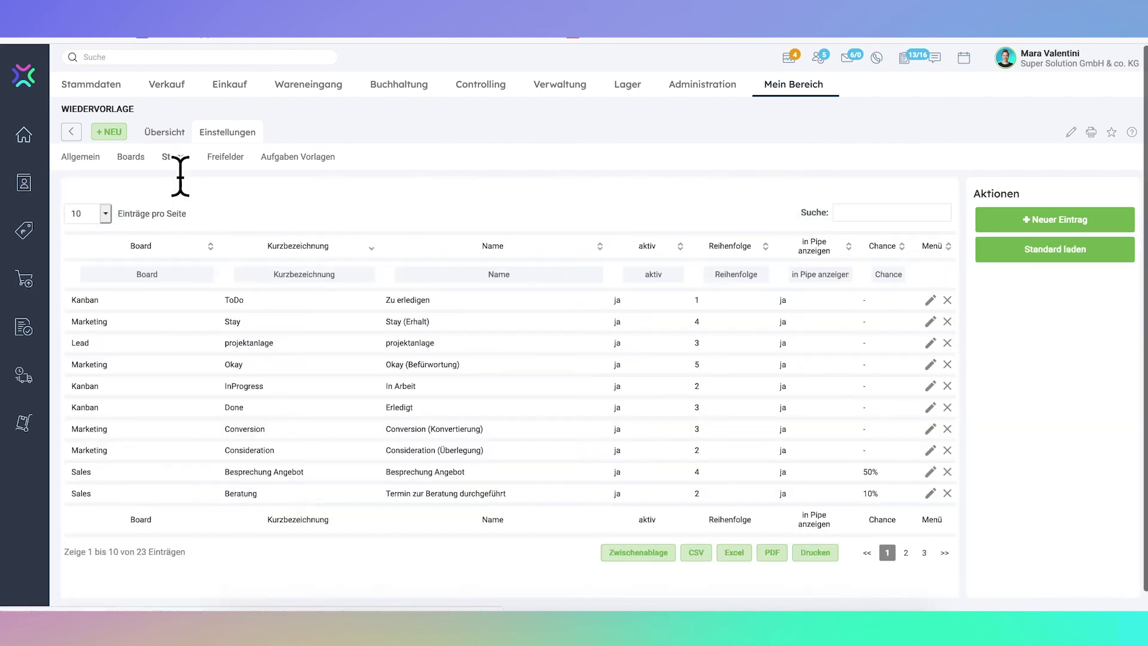
{"action": "left_click", "coordinate": [197, 276]}
{"action": "type", "text": "sales"}
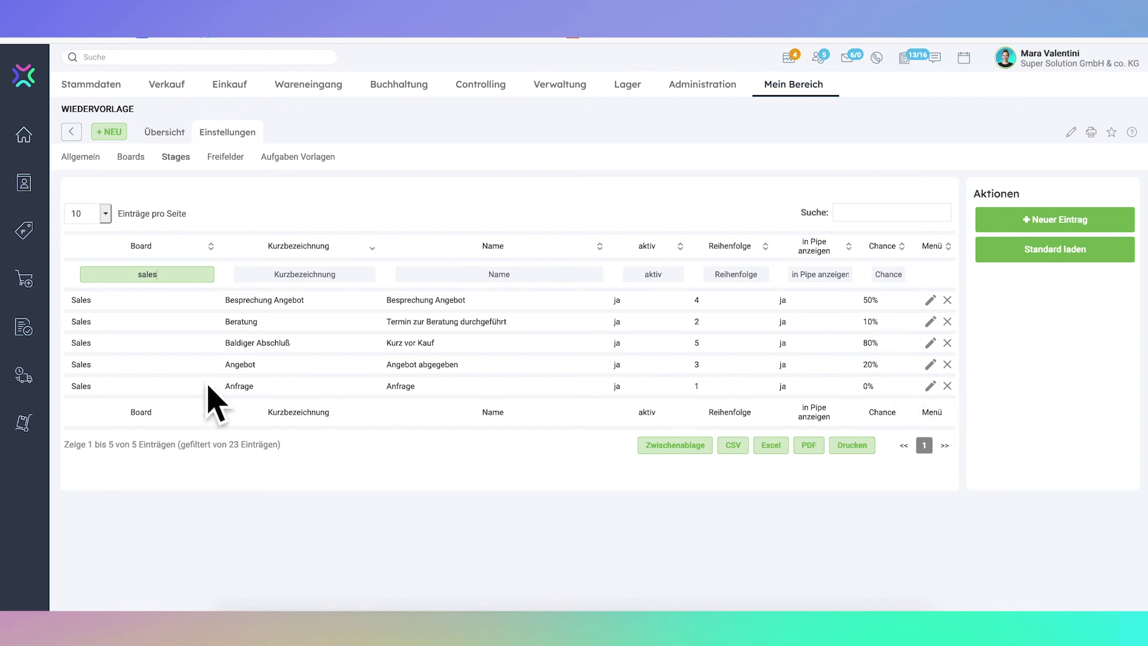
{"action": "left_click_drag", "start_coordinate": [238, 353], "coordinate": [290, 354]}
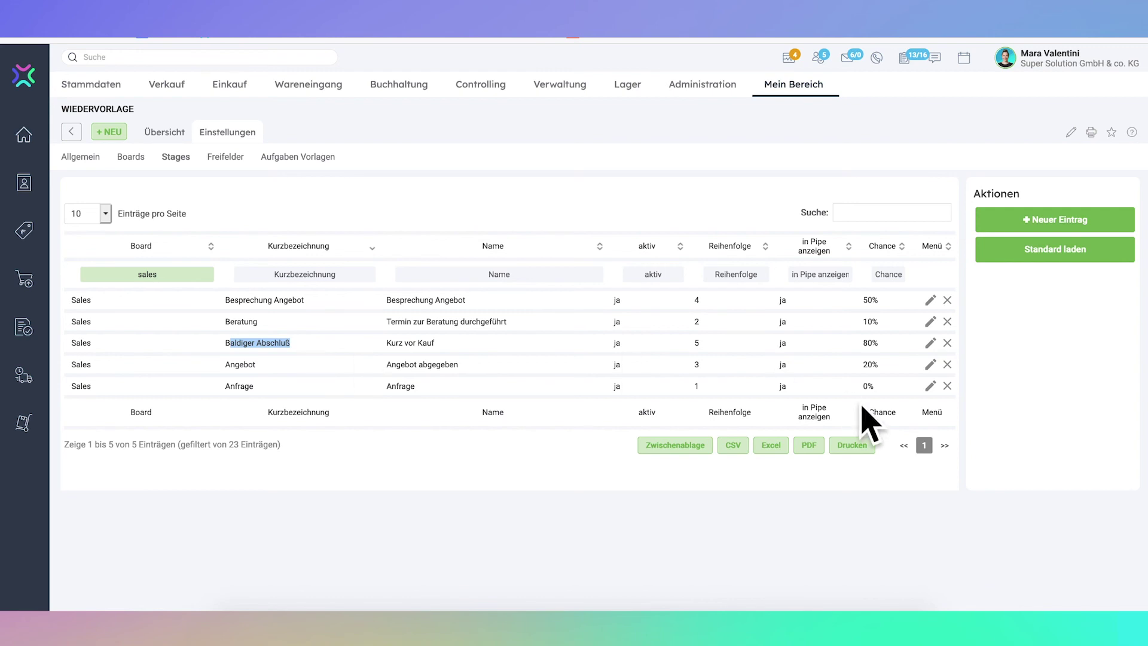
{"action": "left_click_drag", "start_coordinate": [884, 345], "coordinate": [863, 343]}
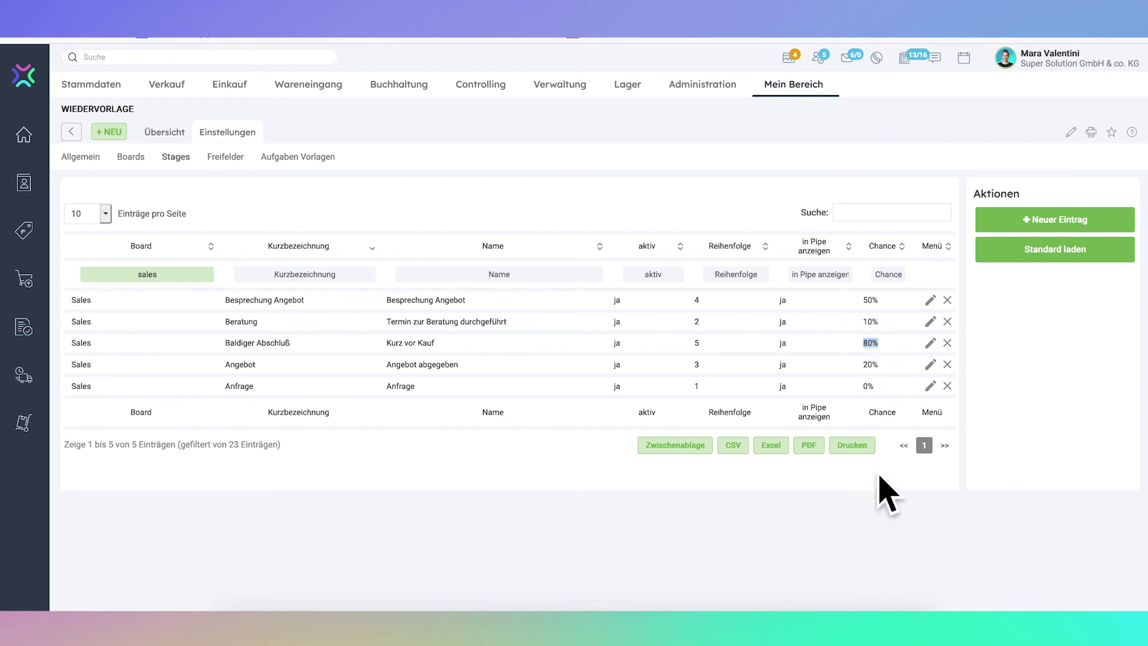
- Examine the form for a new stage, including its order and the selectable boards, and close it without saving
{"action": "left_click", "coordinate": [1089, 219]}
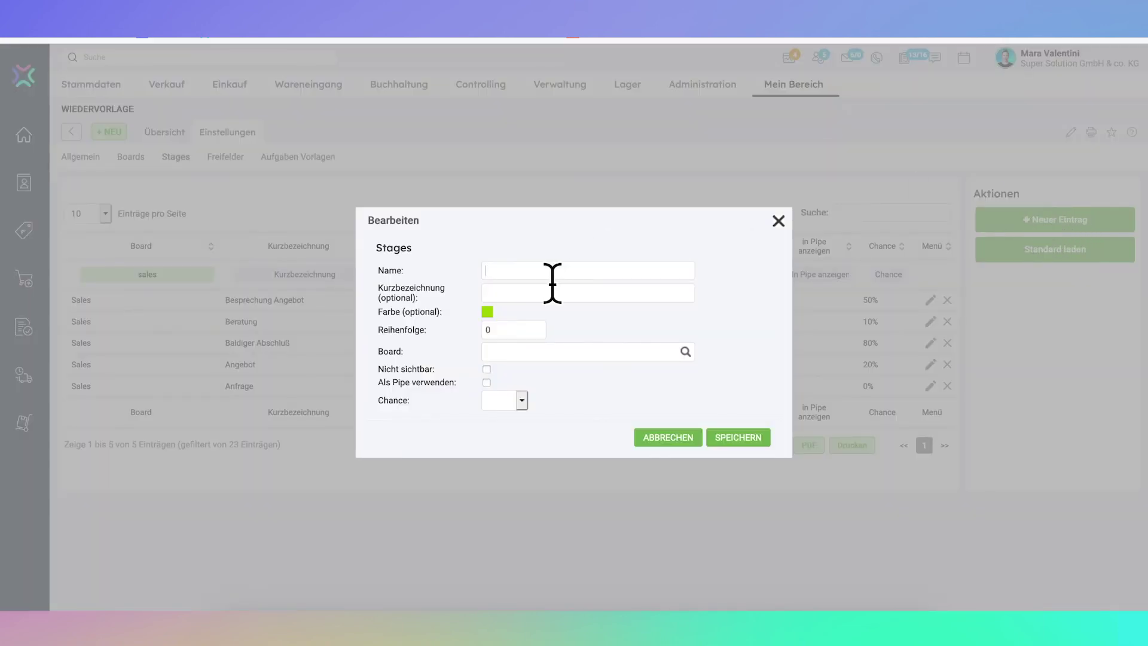
{"action": "left_click", "coordinate": [515, 333]}
{"action": "left_click", "coordinate": [551, 357]}
{"action": "left_click", "coordinate": [553, 356]}
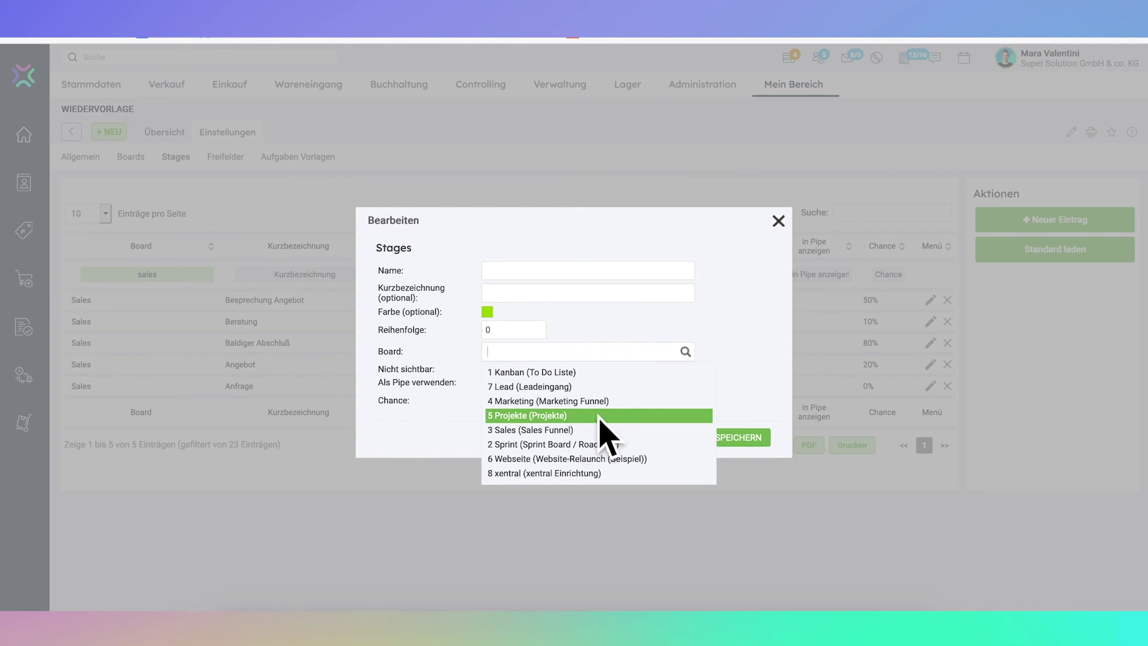
{"action": "left_click", "coordinate": [747, 374]}
{"action": "left_click", "coordinate": [801, 225]}
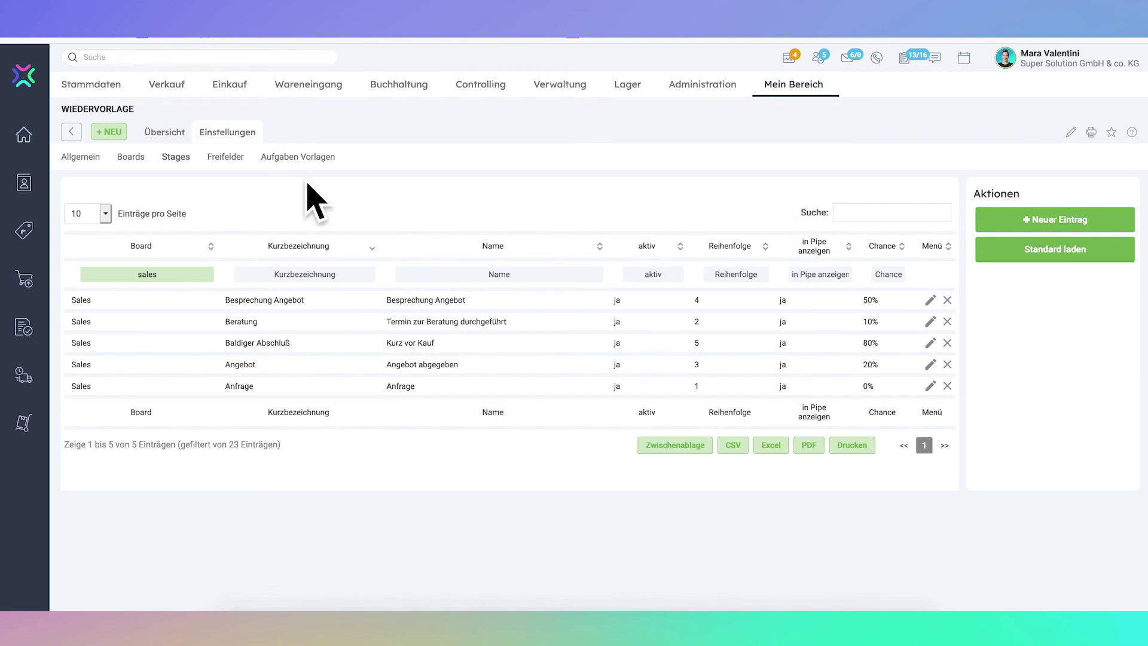
- Start a new free field for follow-ups and examine its name, availability stage and mandatory stage settings
{"action": "left_click", "coordinate": [226, 160]}
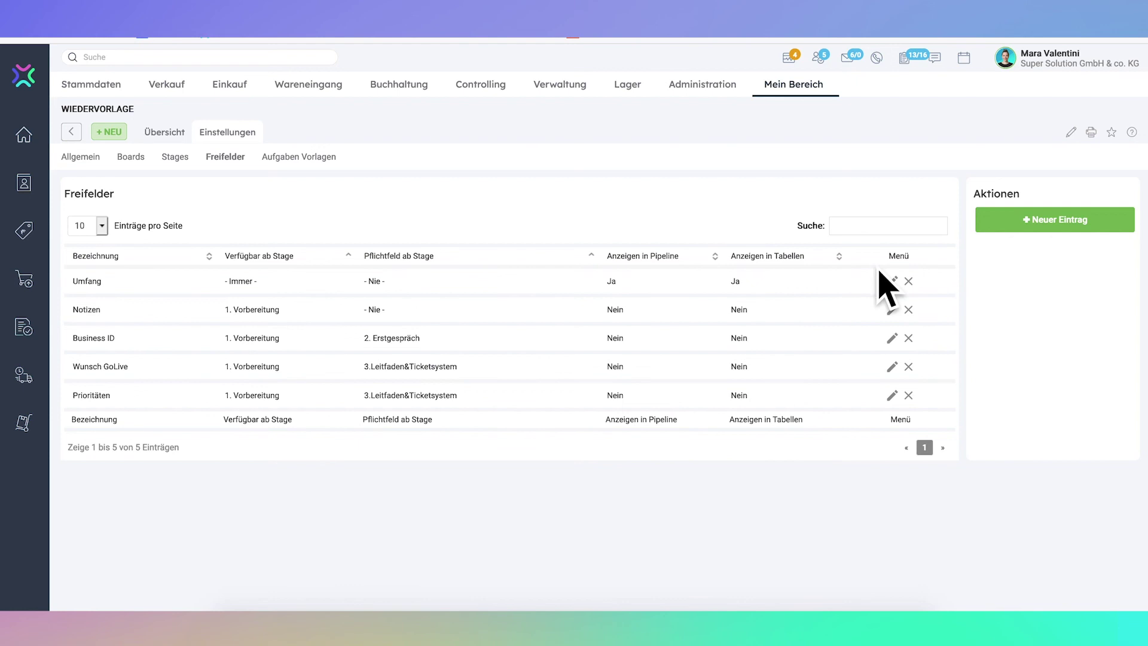
{"action": "left_click", "coordinate": [1024, 226]}
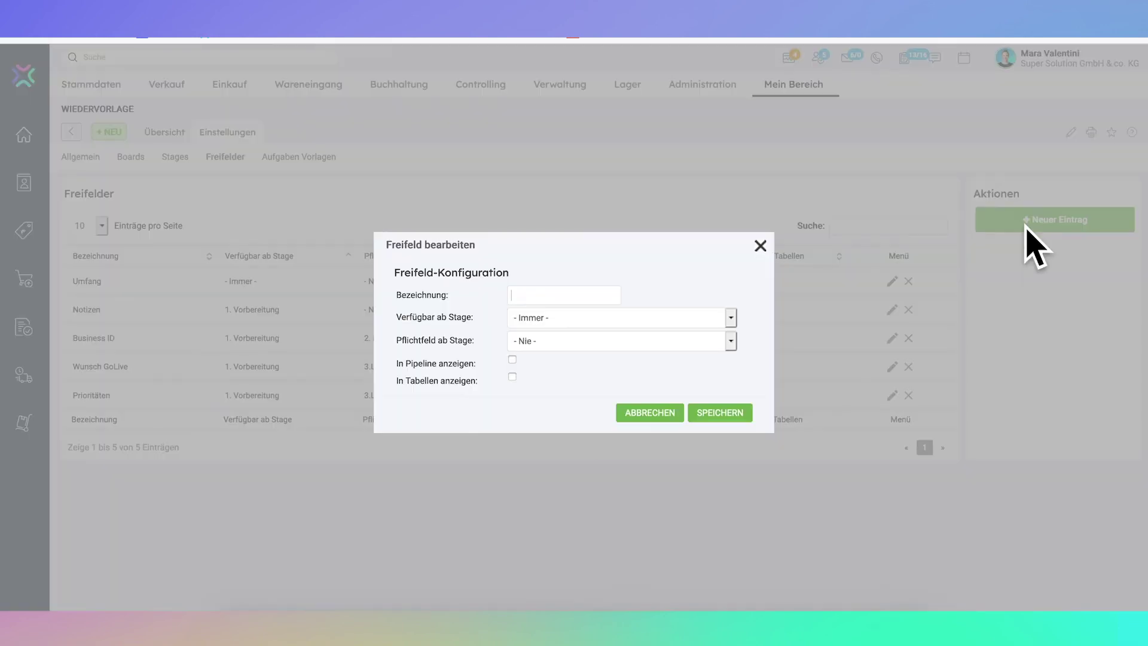
{"action": "double_click", "coordinate": [440, 297]}
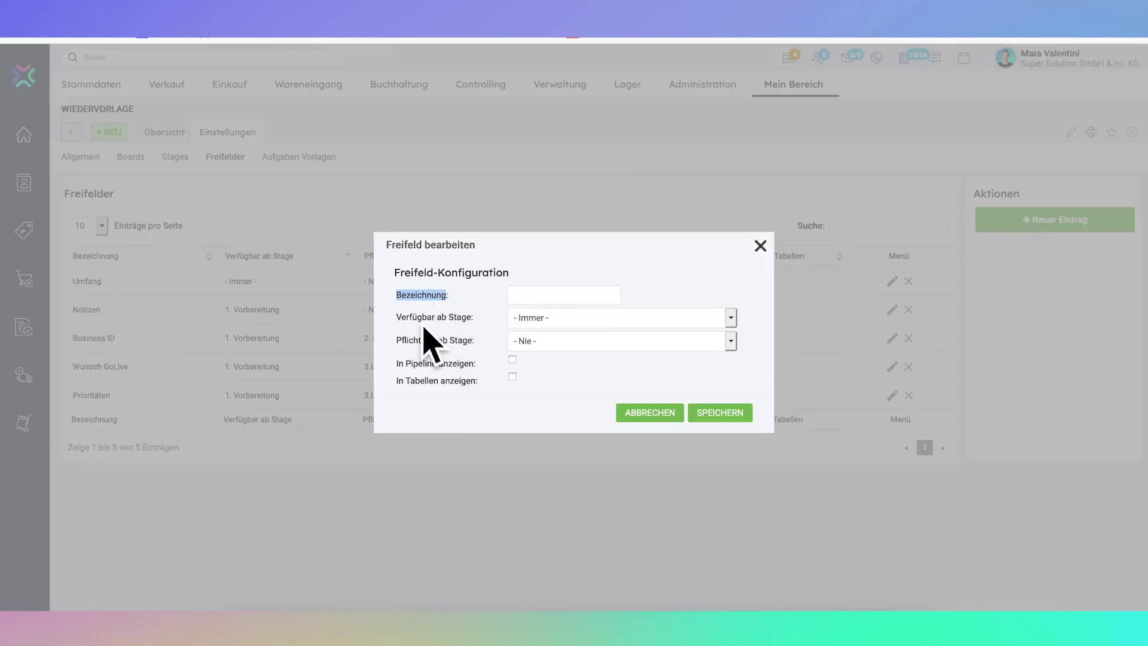
{"action": "left_click_drag", "start_coordinate": [410, 317], "coordinate": [482, 330]}
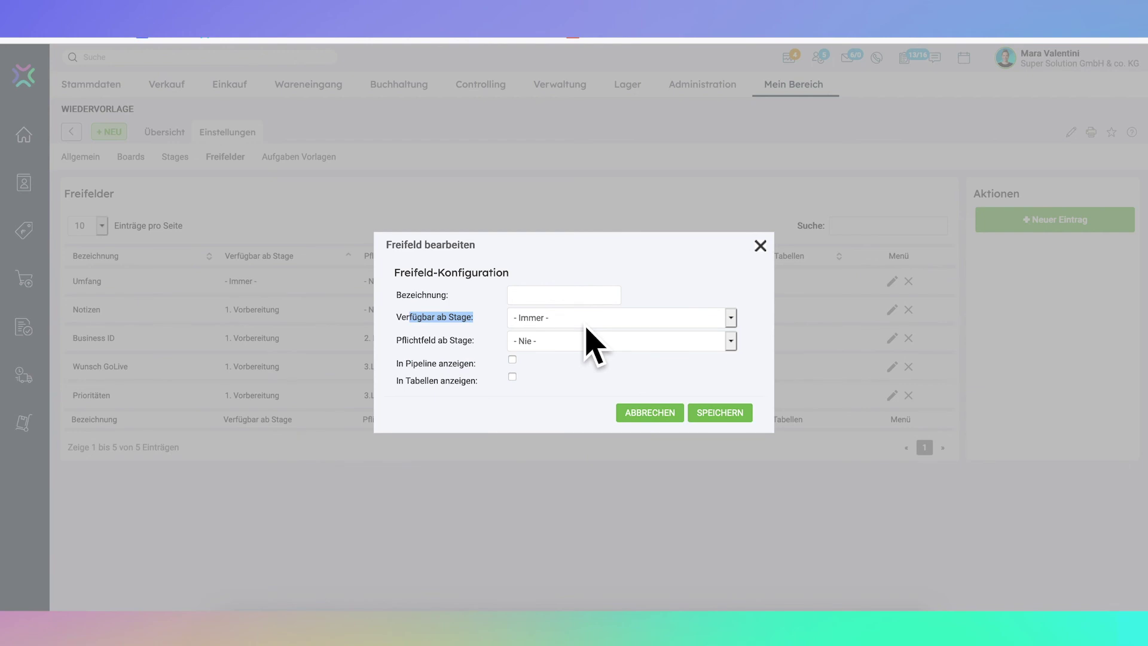
{"action": "left_click_drag", "start_coordinate": [407, 347], "coordinate": [495, 353]}
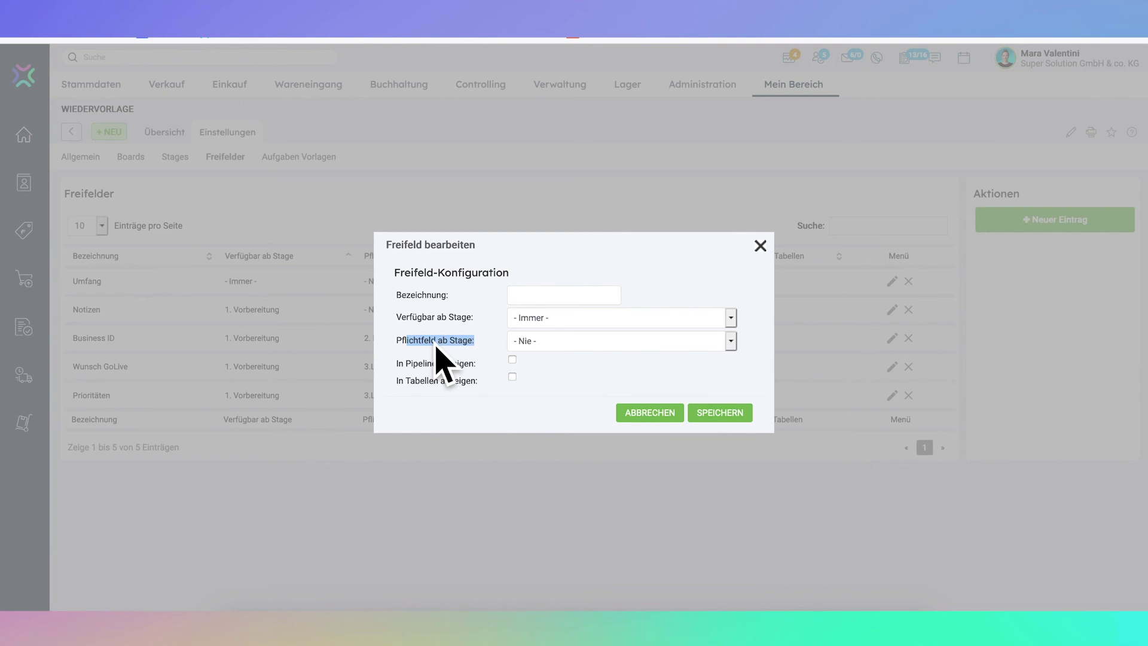
{"action": "left_click_drag", "start_coordinate": [402, 322], "coordinate": [480, 328]}
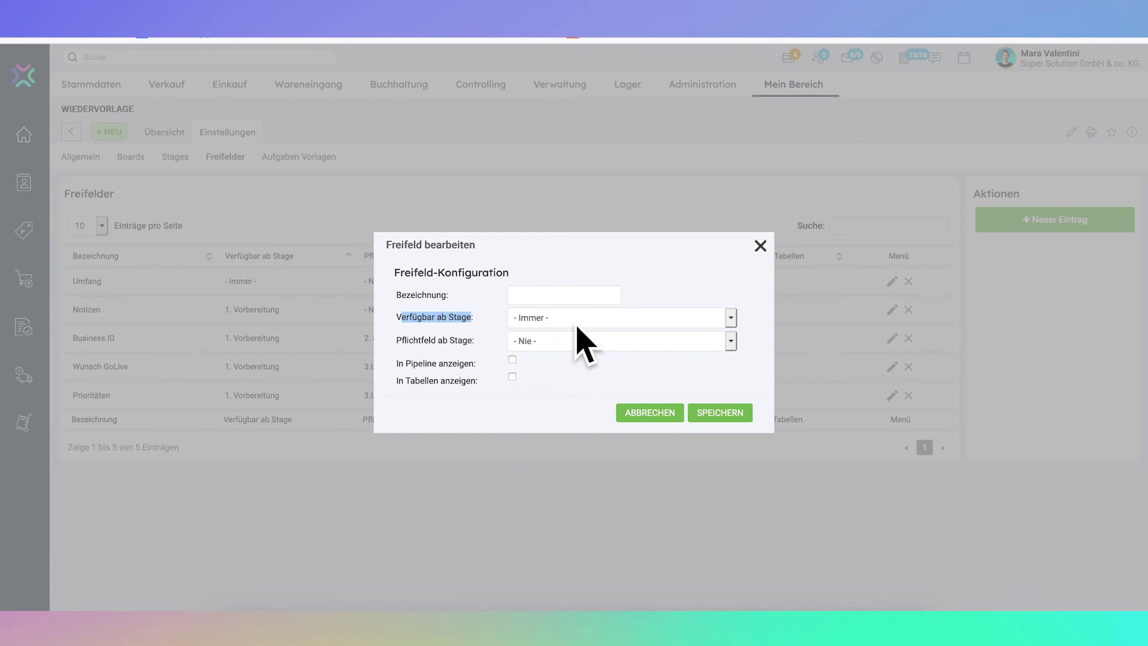
- Name the new free field "Budget" and leave it available at every stage ("- Immer -")
{"action": "left_click", "coordinate": [564, 298]}
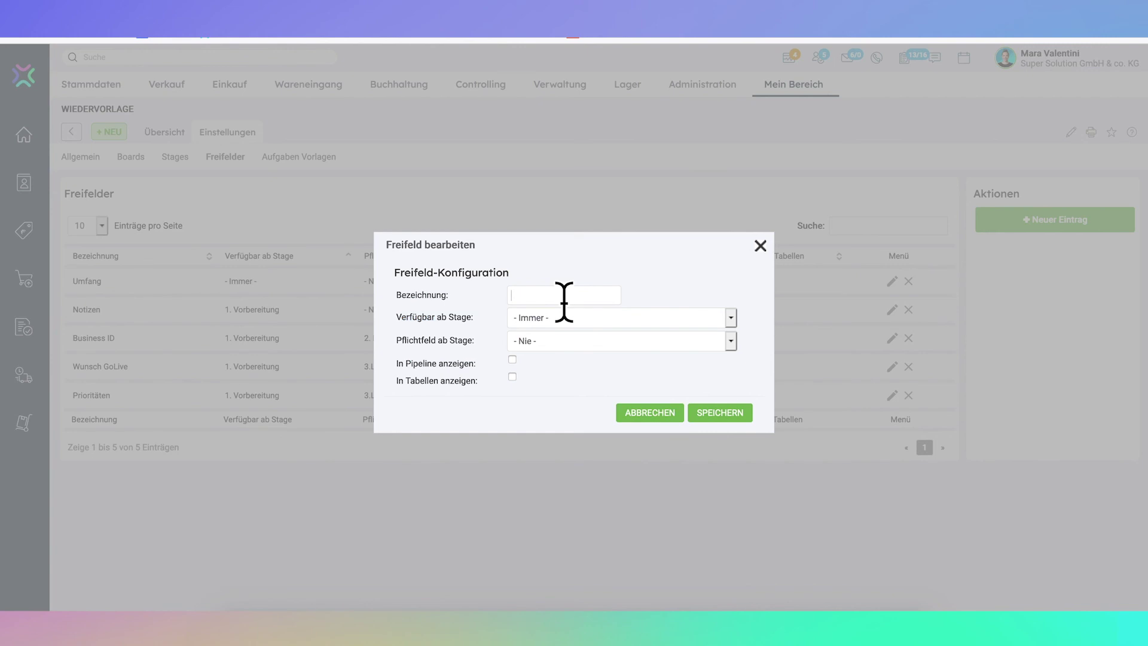
{"action": "type", "text": "Budget"}
{"action": "left_click", "coordinate": [599, 331]}
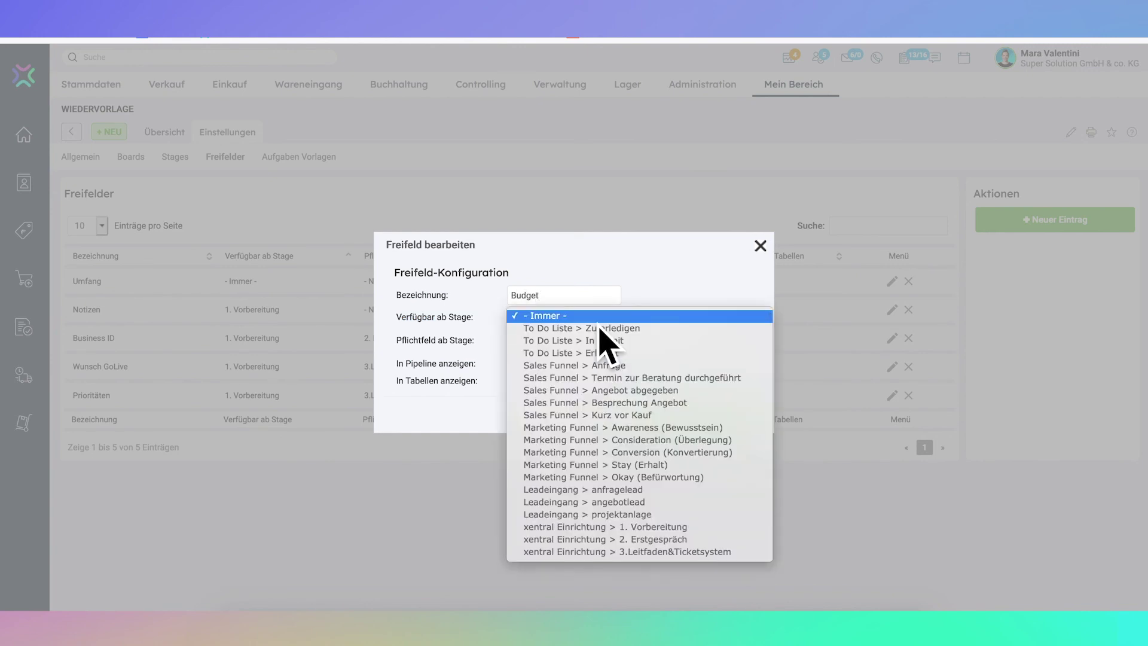
{"action": "left_click", "coordinate": [643, 317]}
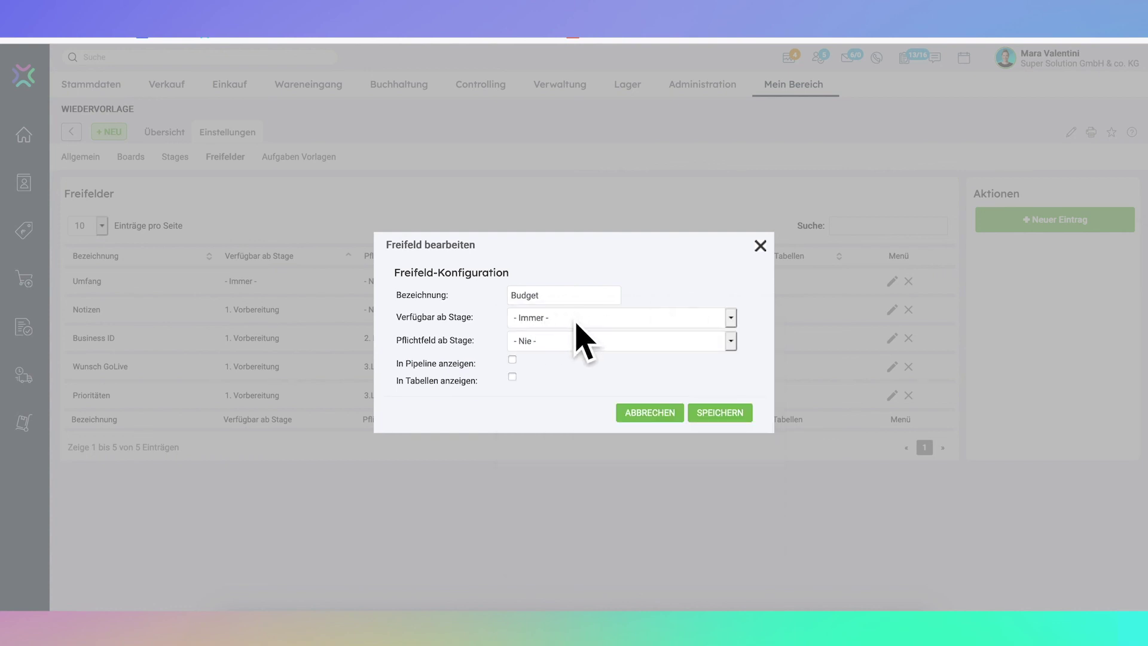
{"action": "double_click", "coordinate": [413, 345]}
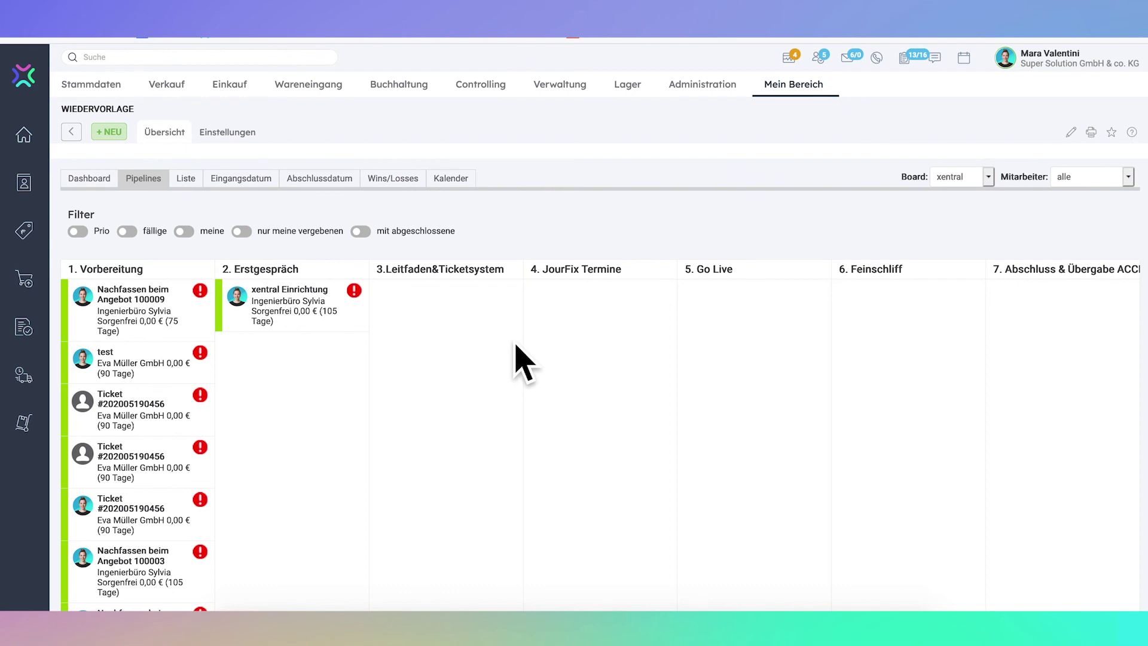
- Open the personal task list (Aufgaben) and filter it to show only own tasks (nur meine Aufgaben)
{"action": "right_click", "coordinate": [842, 78]}
{"action": "key", "text": "Escape"}
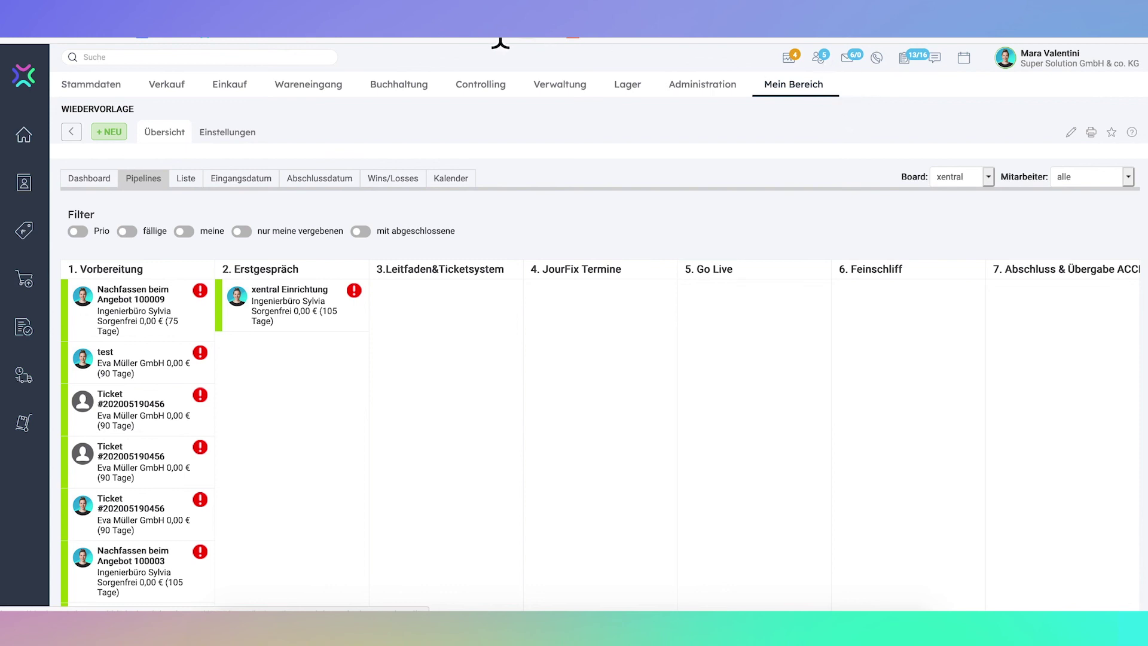
{"action": "left_click", "coordinate": [794, 84]}
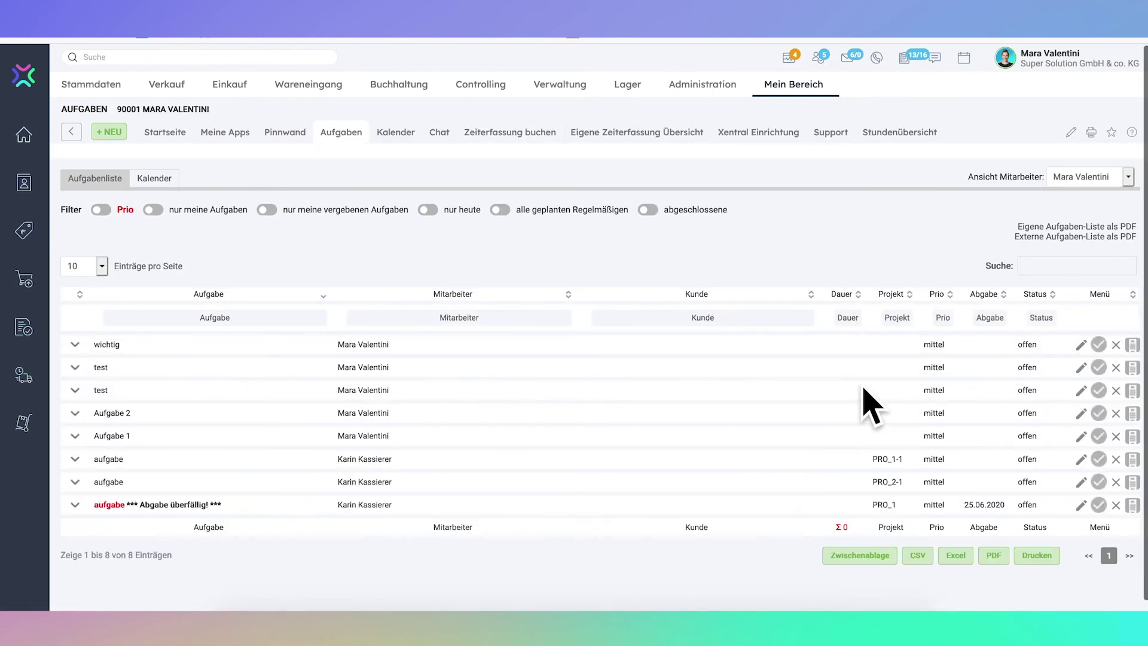
{"action": "left_click", "coordinate": [180, 220]}
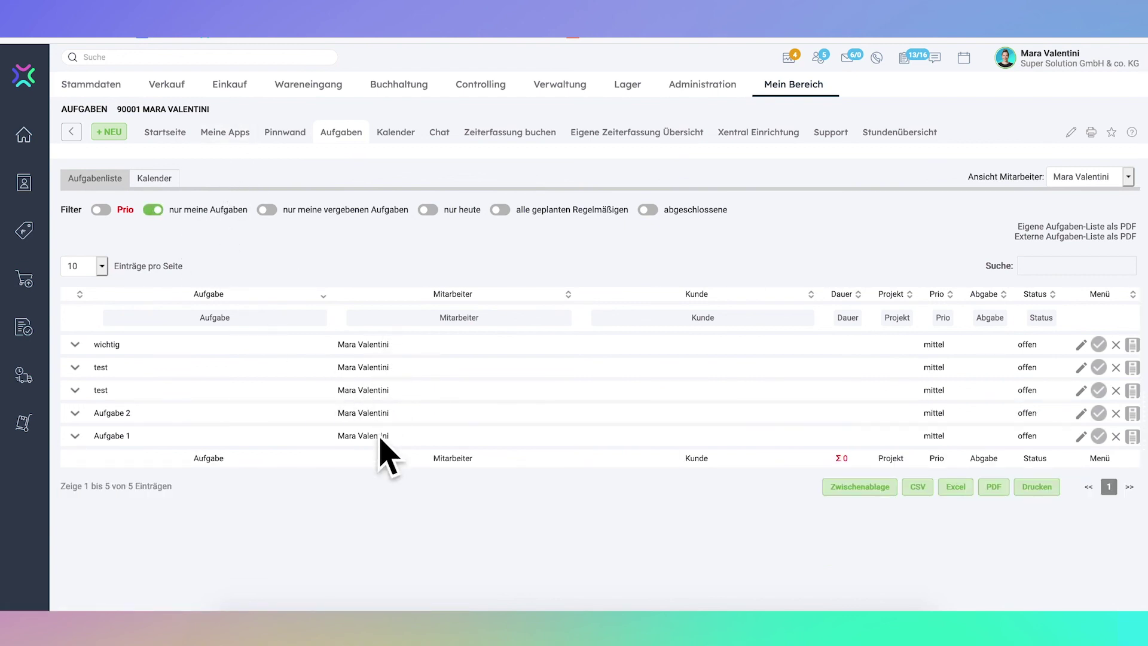